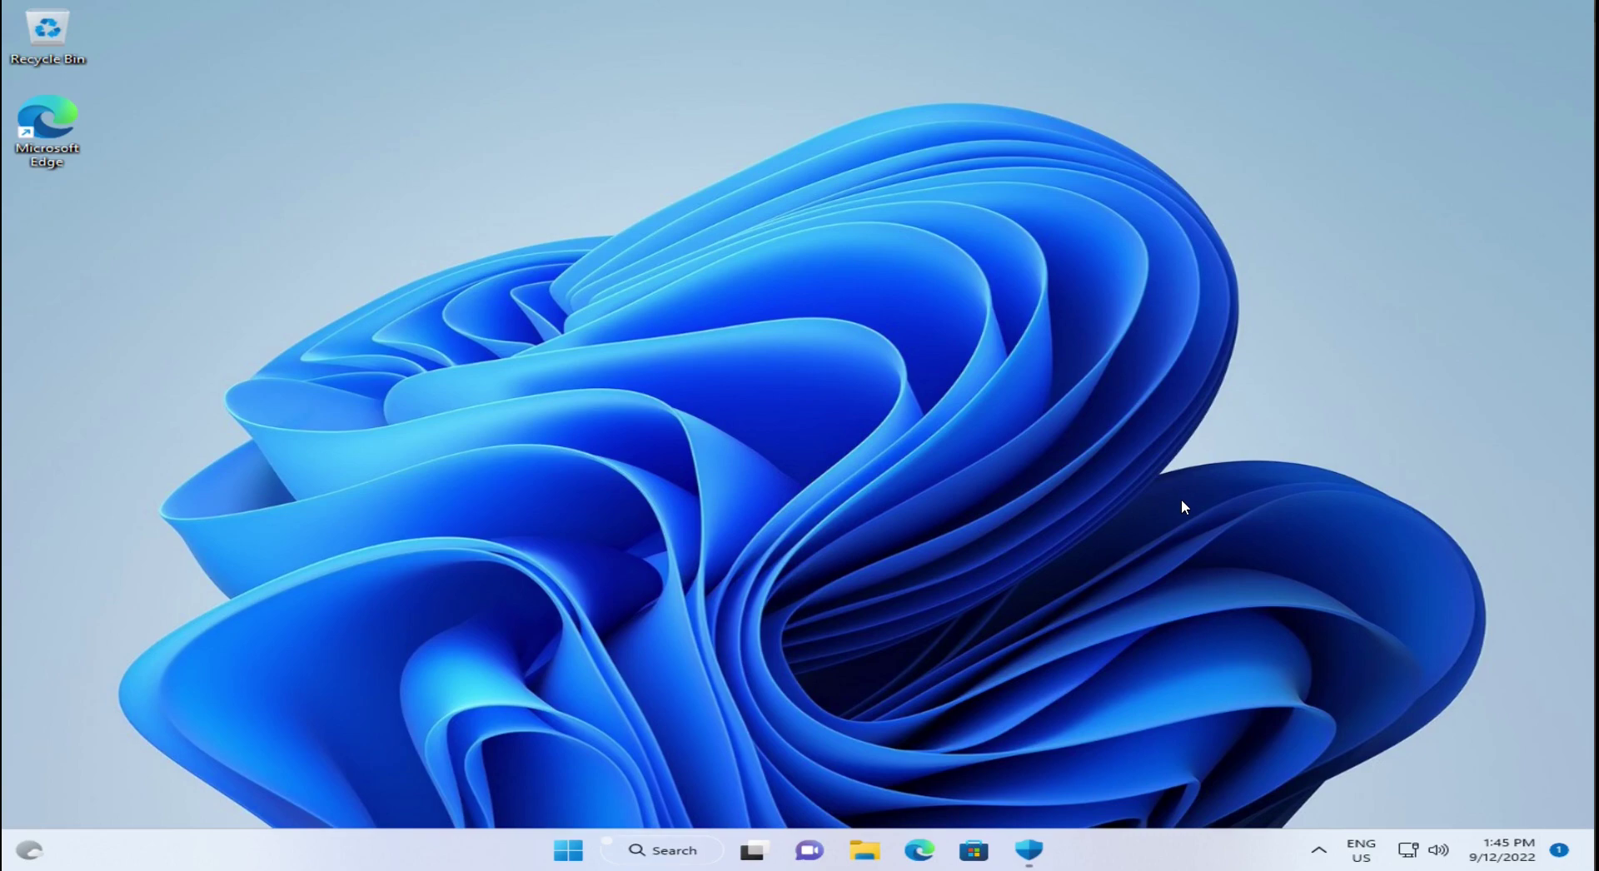
# - Search 'defend' from Start and open the Windows Security app
pyautogui.click(564, 856)
pyautogui.write('defend')
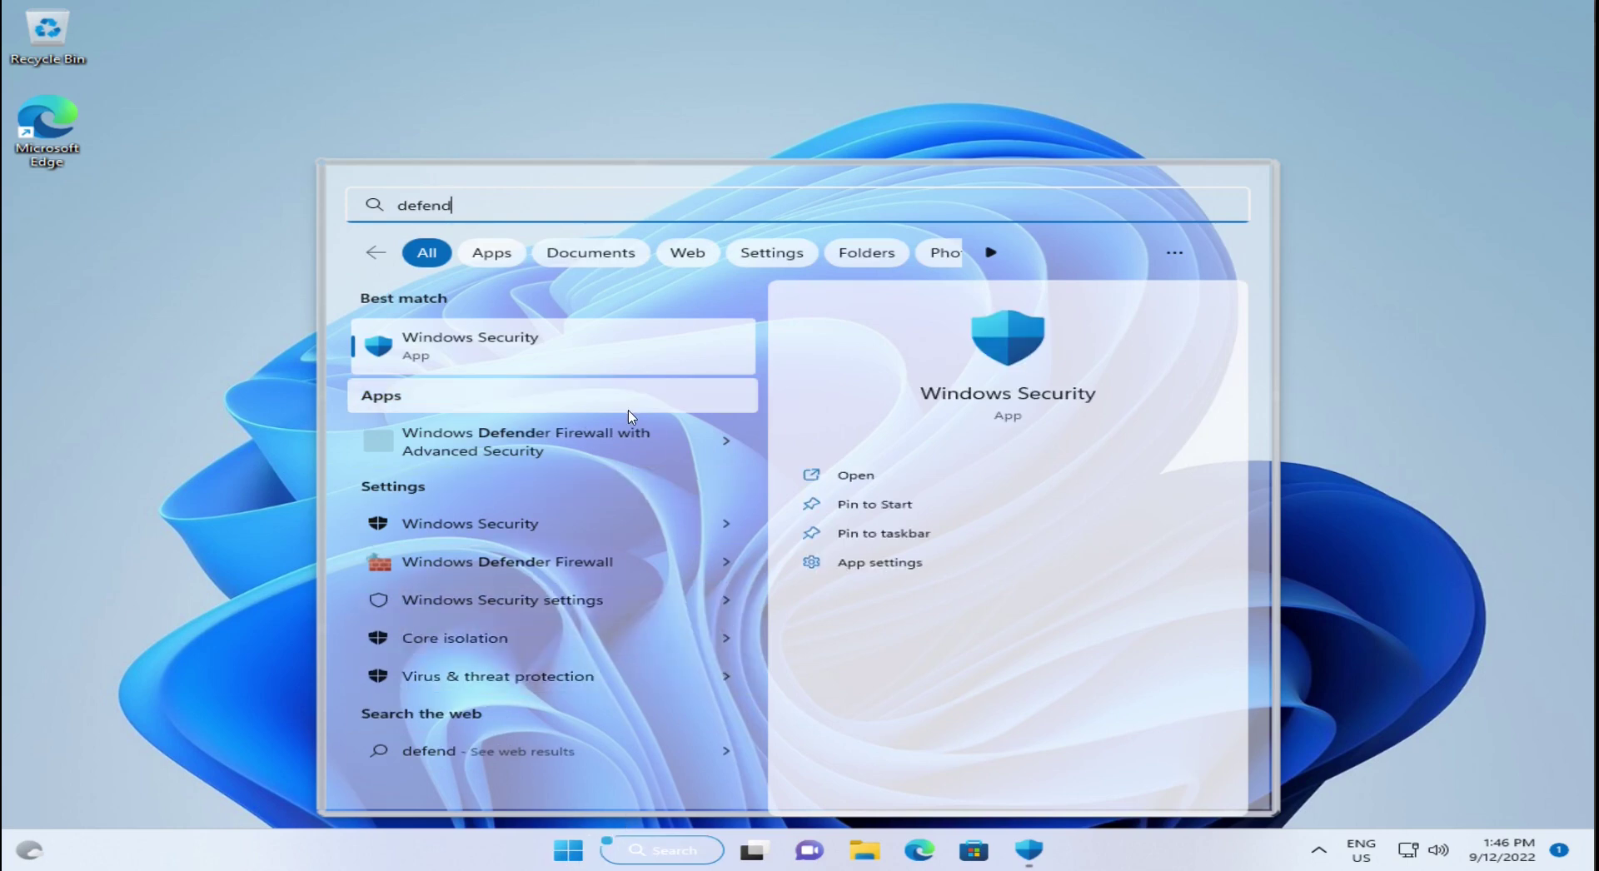
pyautogui.click(516, 353)
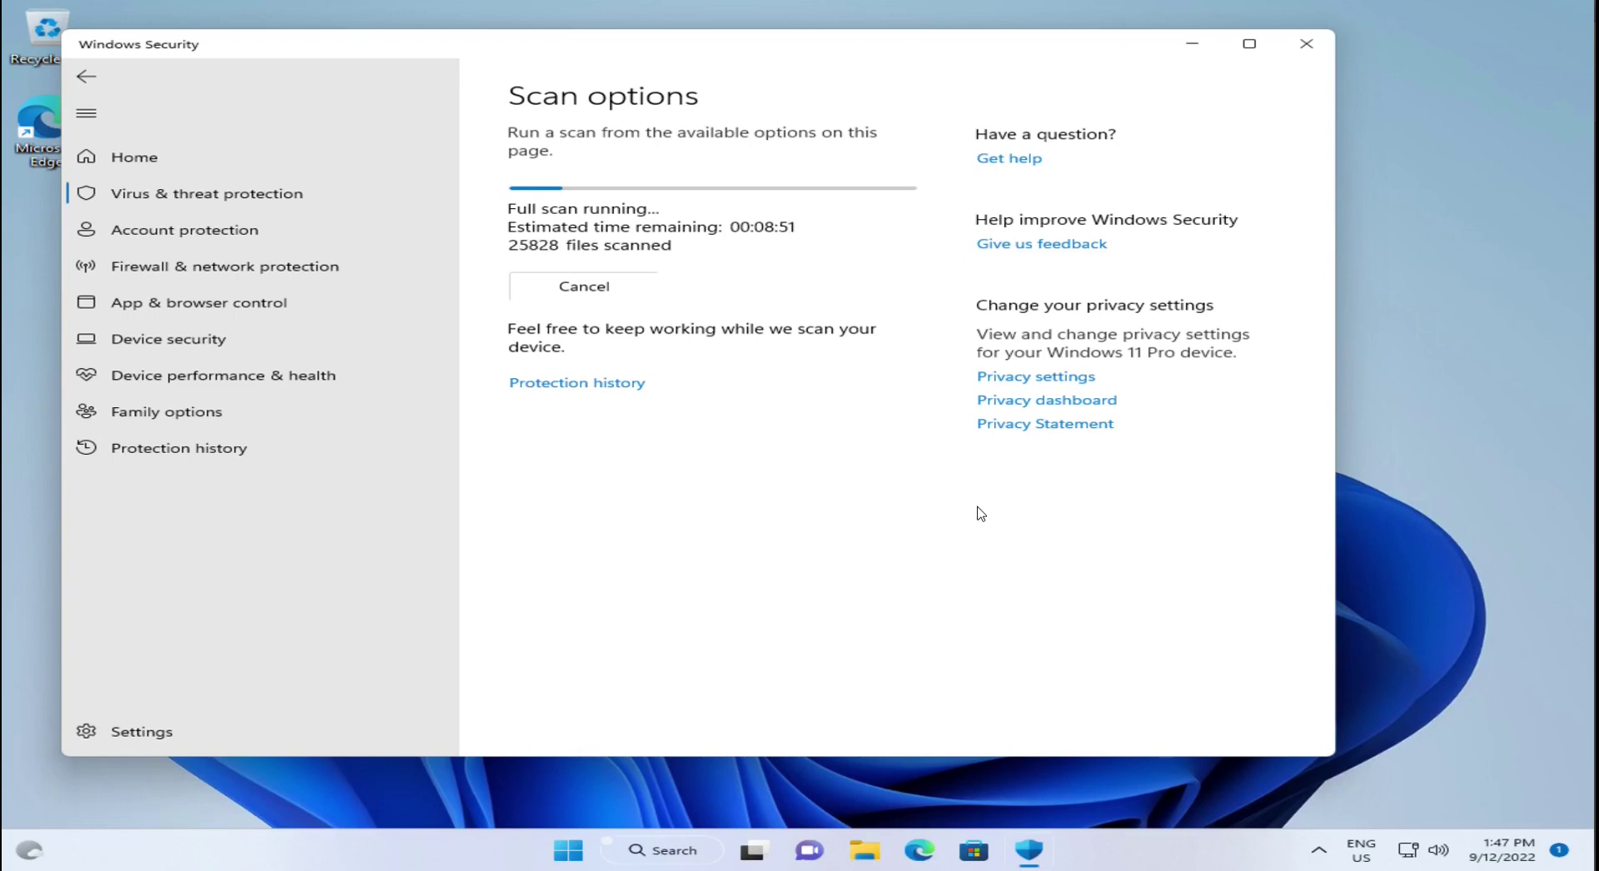
# - Search 'task' from Start and open Task Manager
pyautogui.click(572, 851)
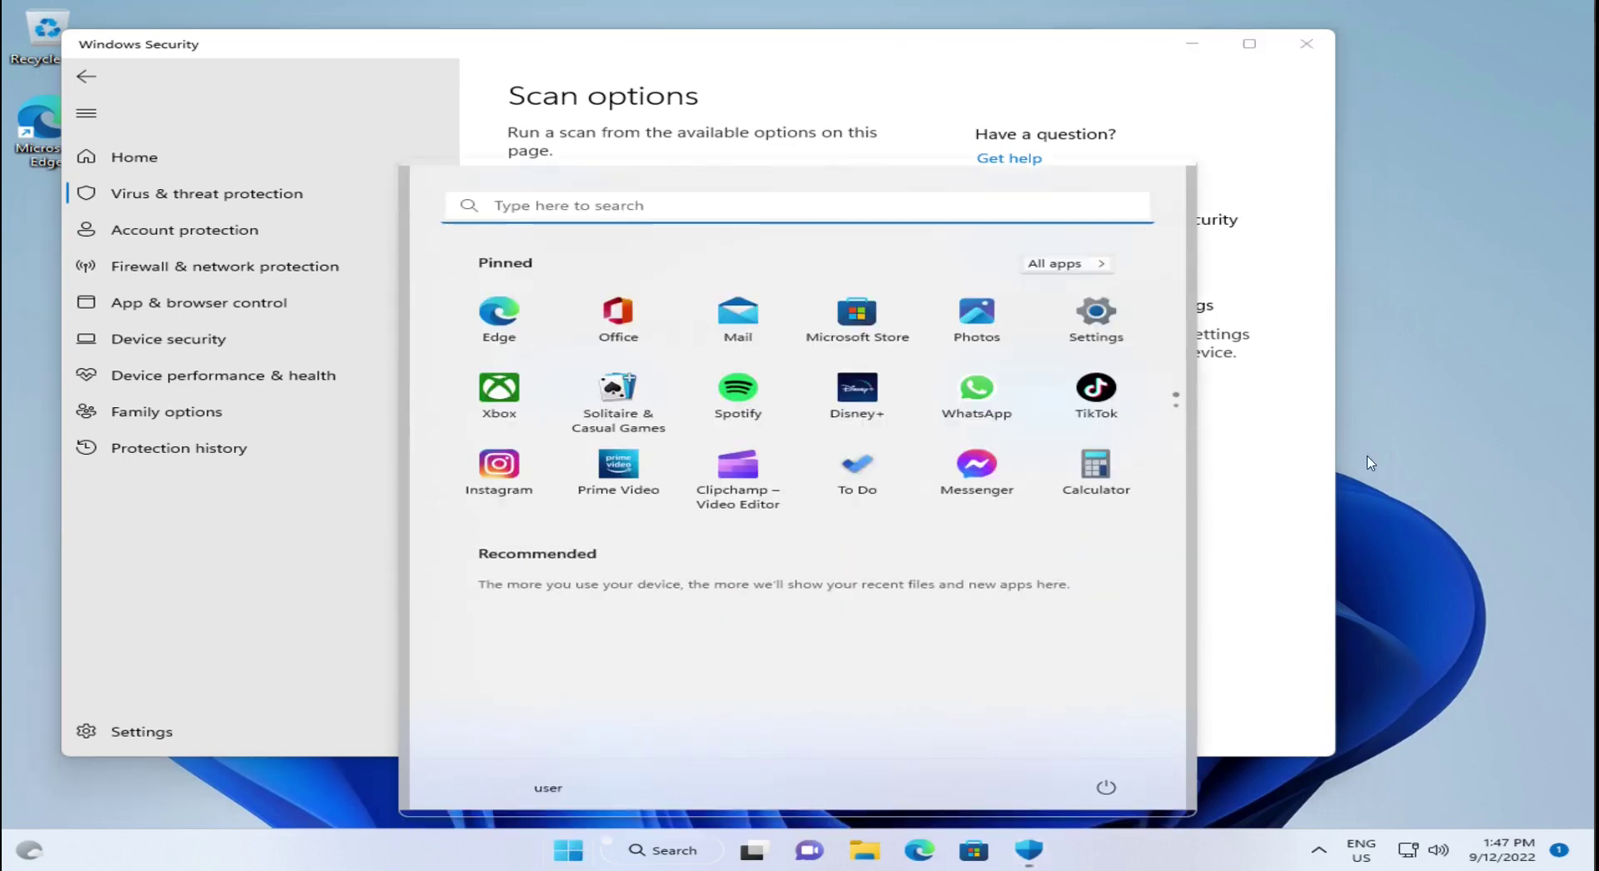
pyautogui.click(626, 205)
pyautogui.write('task')
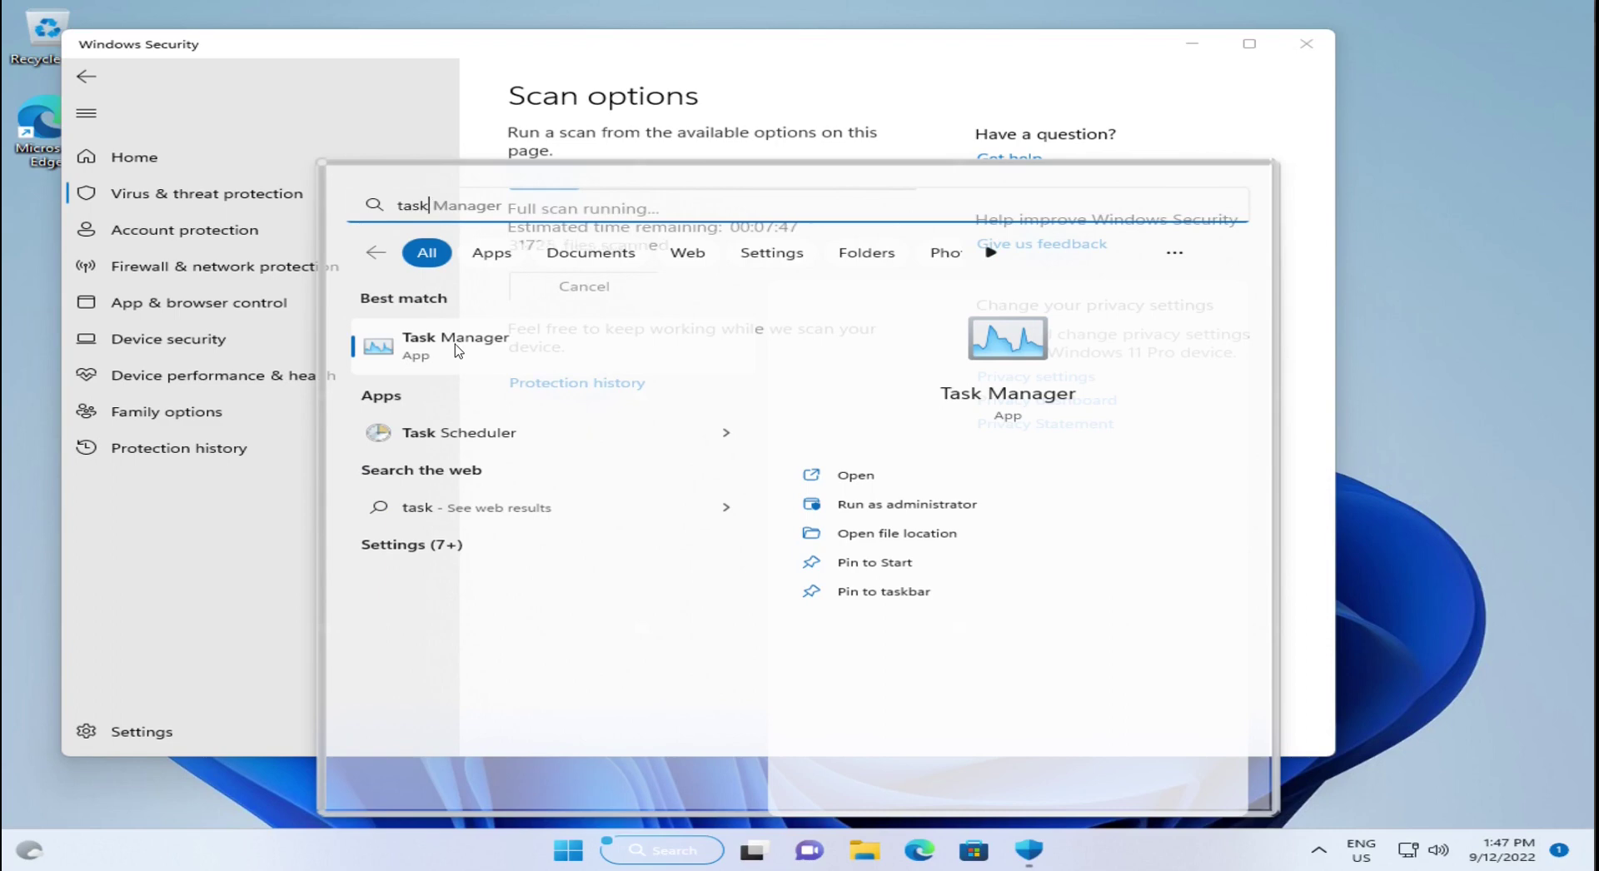
pyautogui.click(457, 350)
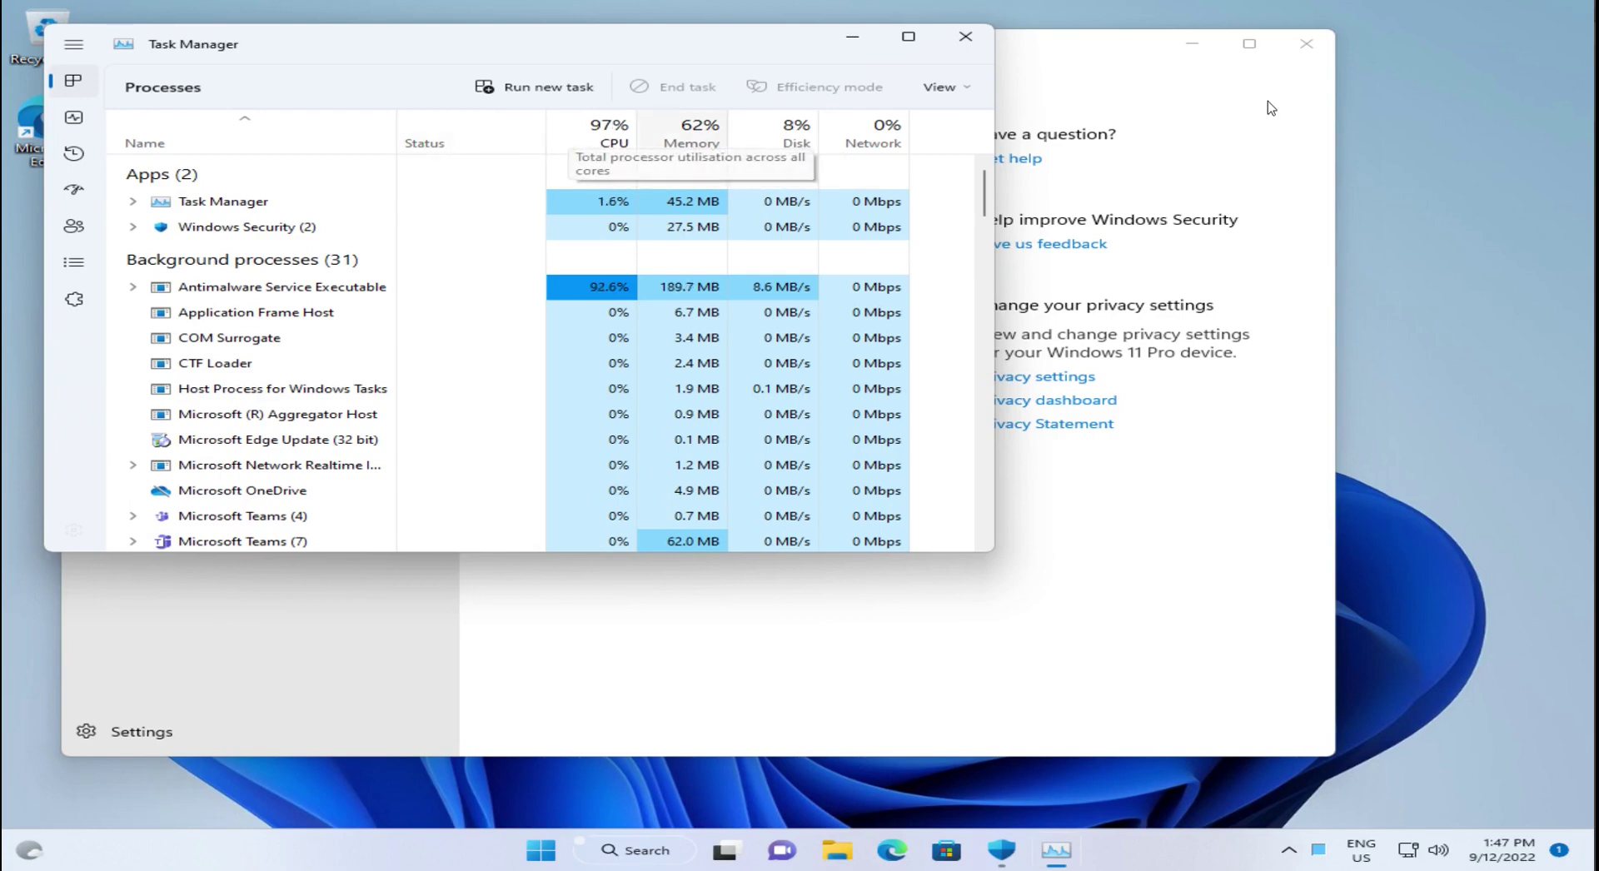
# - Sort processes by CPU and expand Antimalware Service Executable, widening the Name column
pyautogui.click(611, 133)
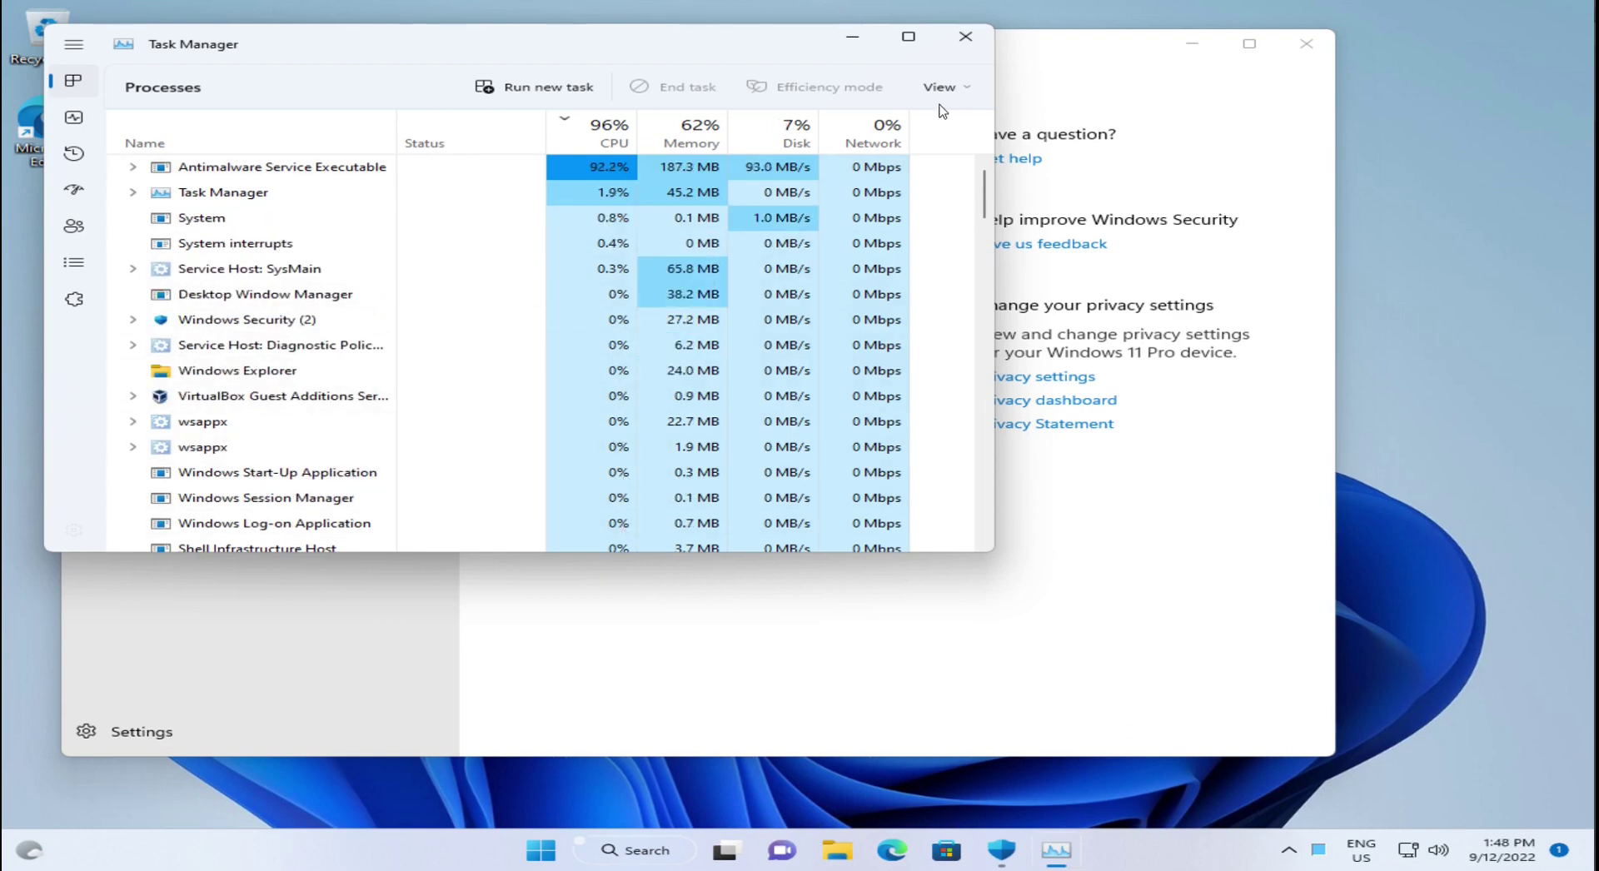
pyautogui.click(133, 168)
pyautogui.moveTo(398, 132); pyautogui.dragTo(492, 133)
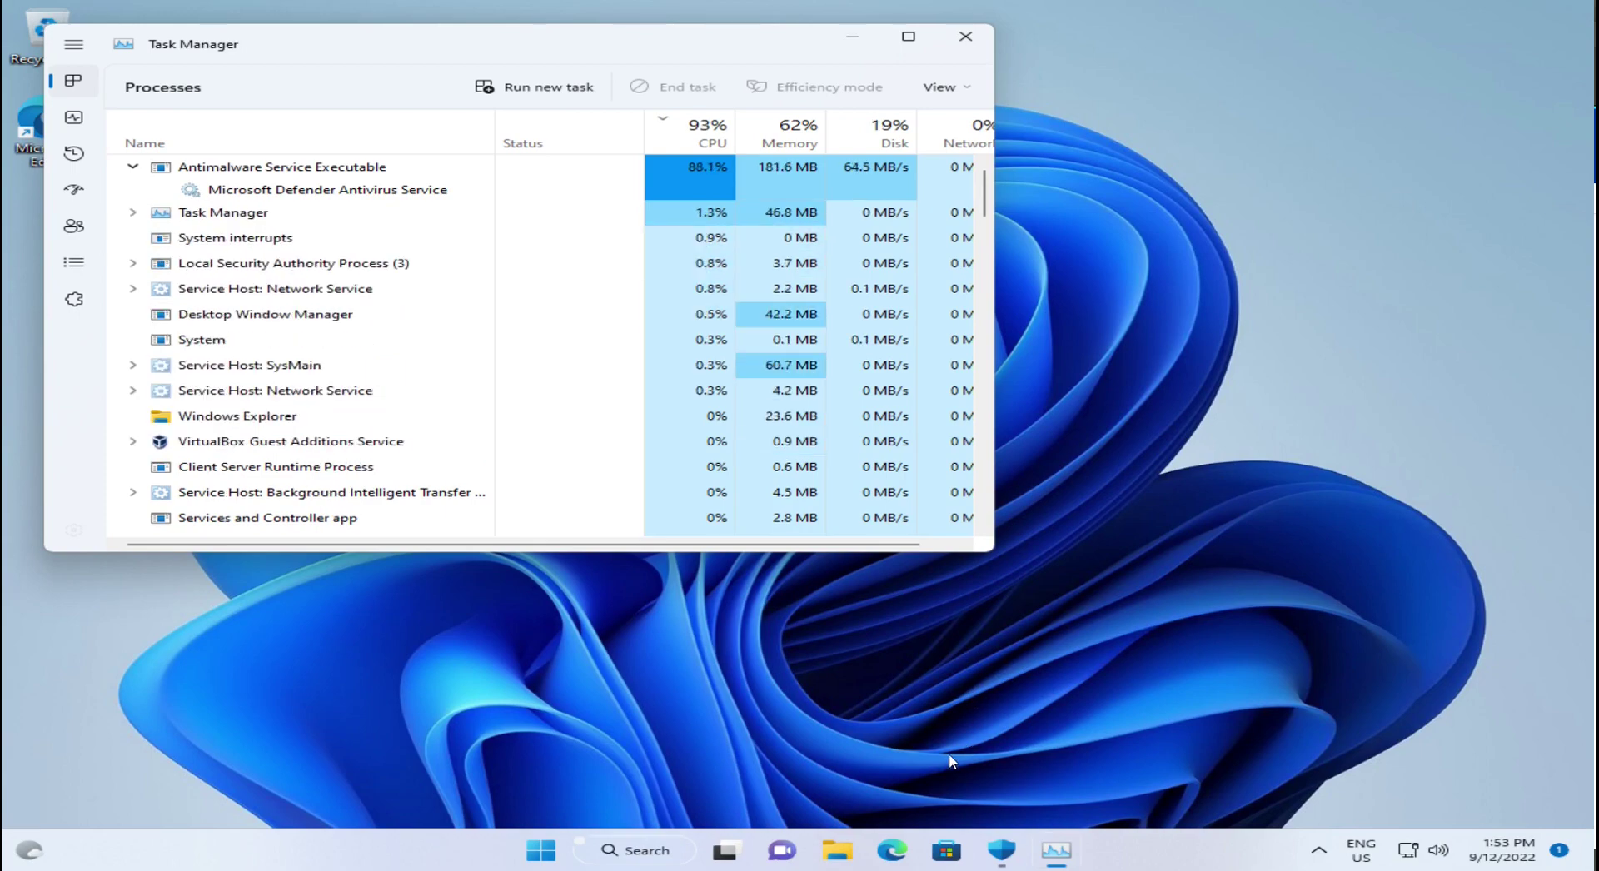
# - Close Task Manager with Alt+F4 once Antimalware CPU use drops to about 1%
pyautogui.click(892, 850)
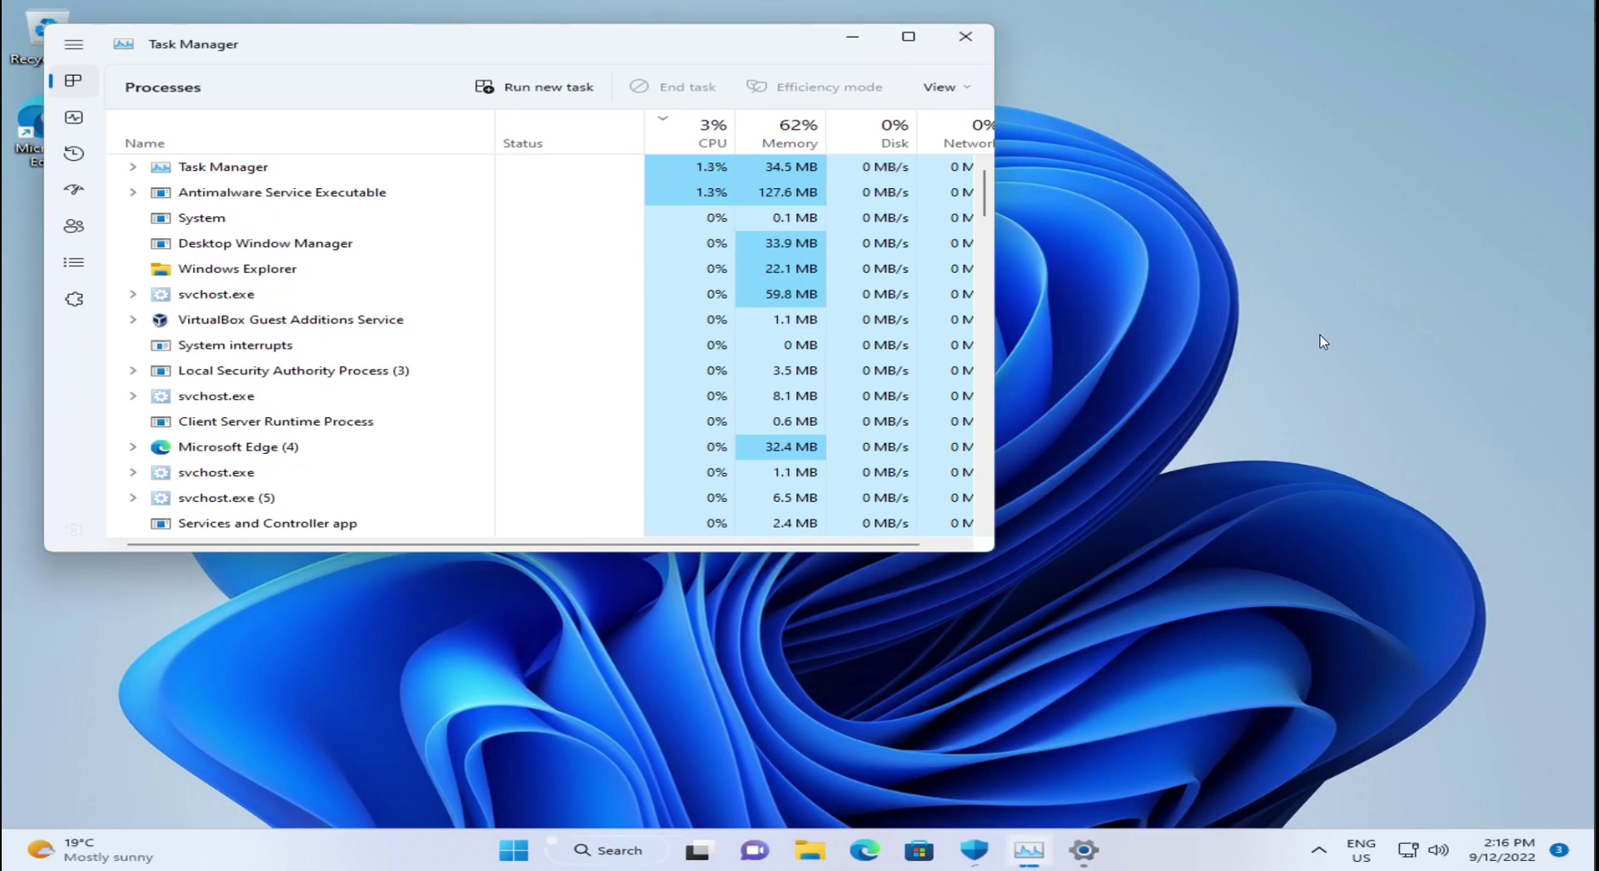
pyautogui.hotkey('alt', 'F4')
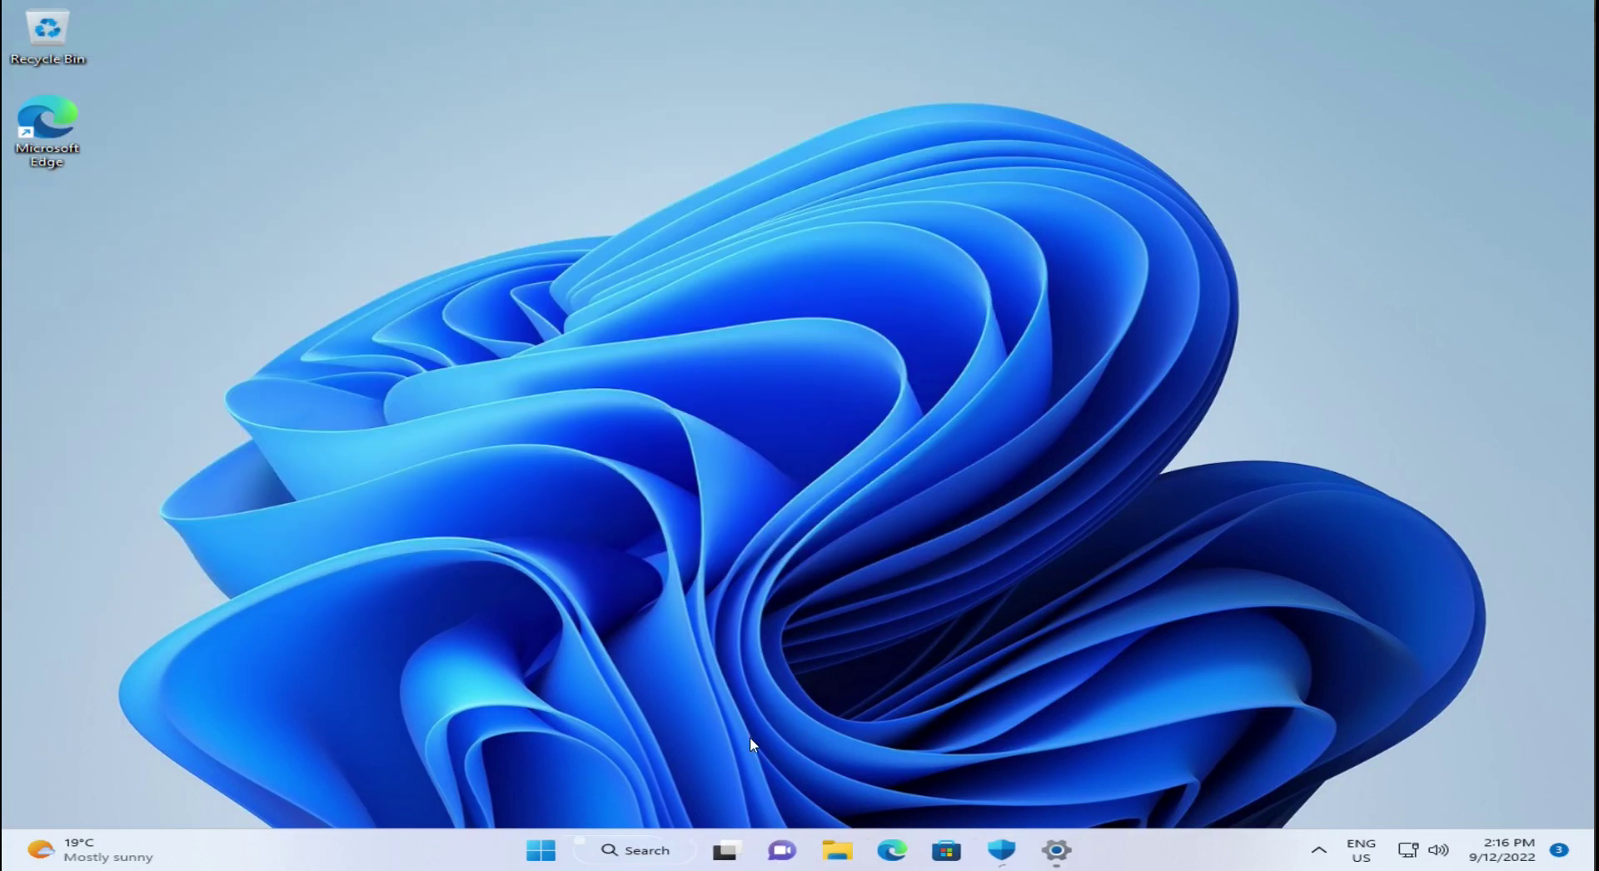
# - Search 'start' and review the Startup apps list in Settings, scrolling through it
pyautogui.click(541, 853)
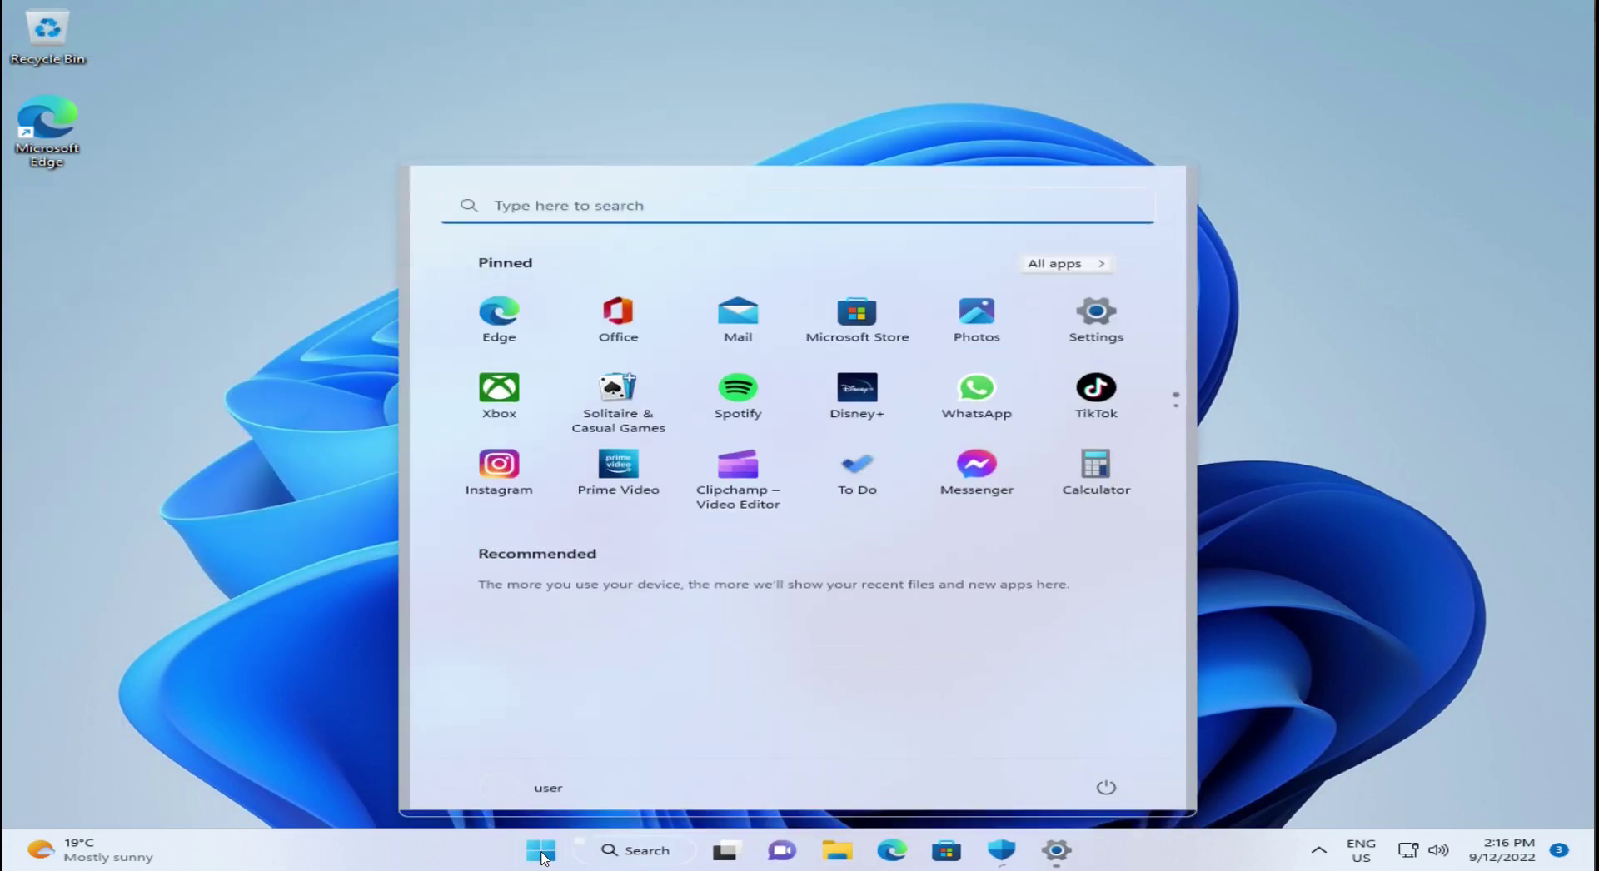
pyautogui.write('start')
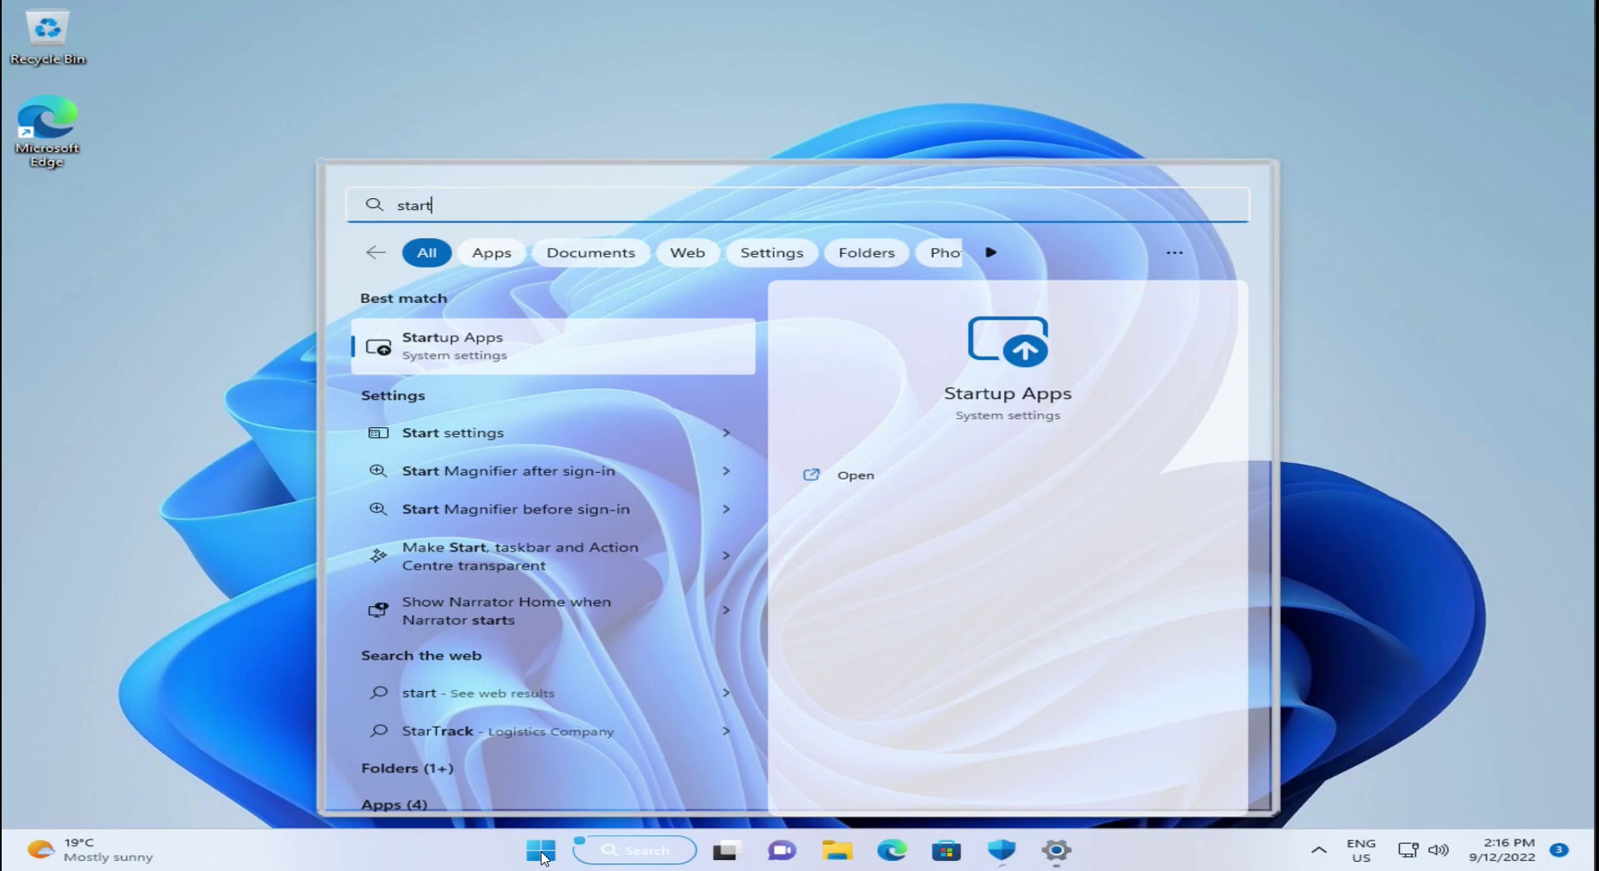
pyautogui.click(496, 350)
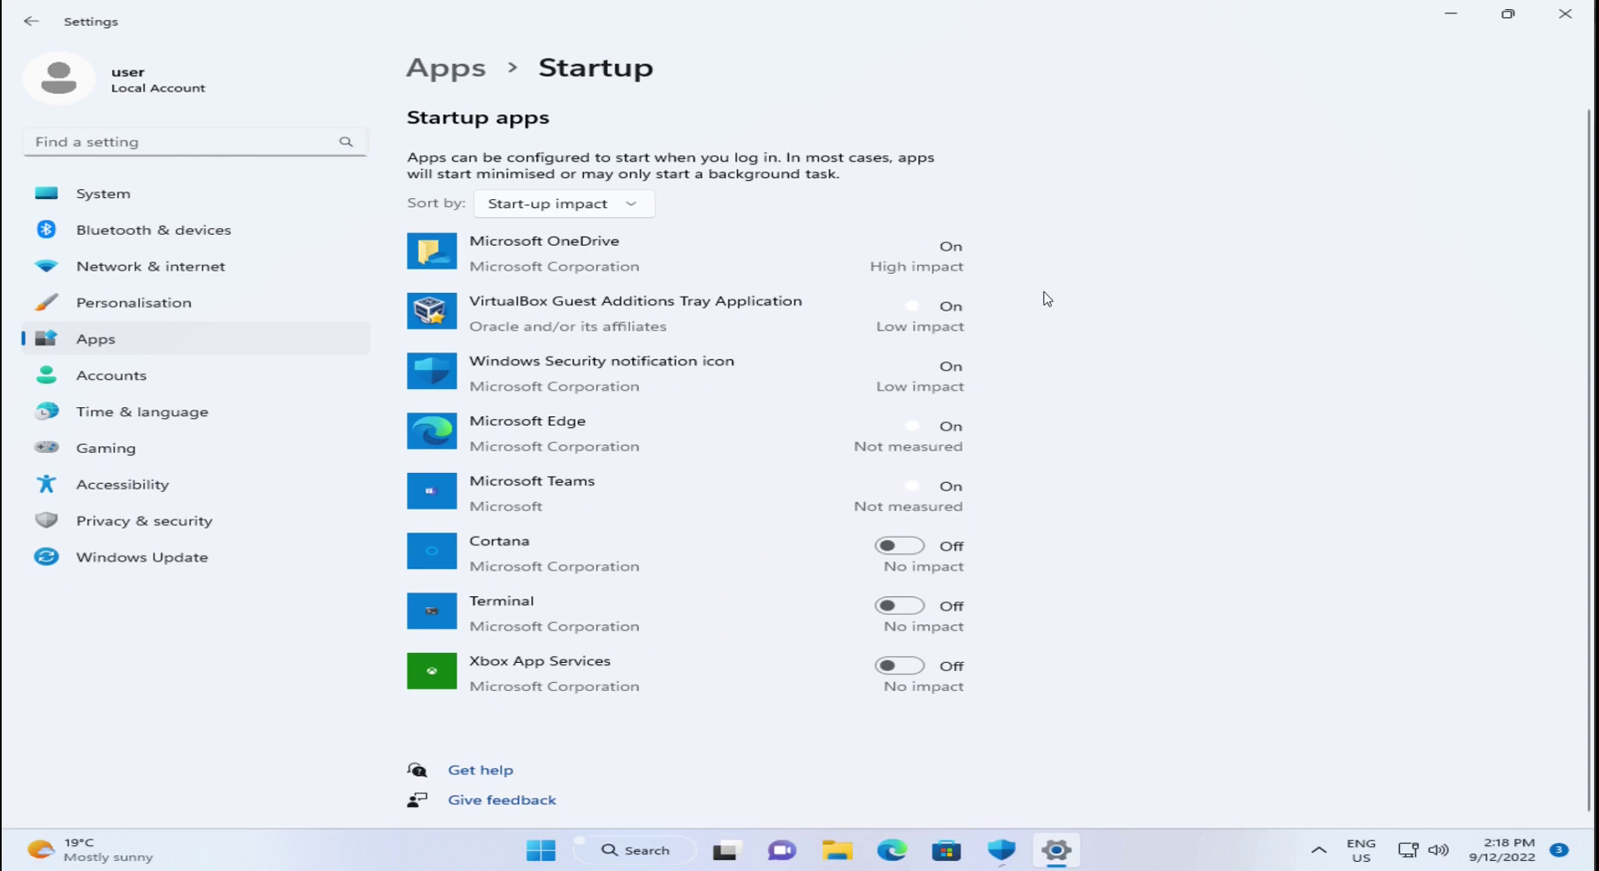
pyautogui.scroll(-1, 1046, 298)
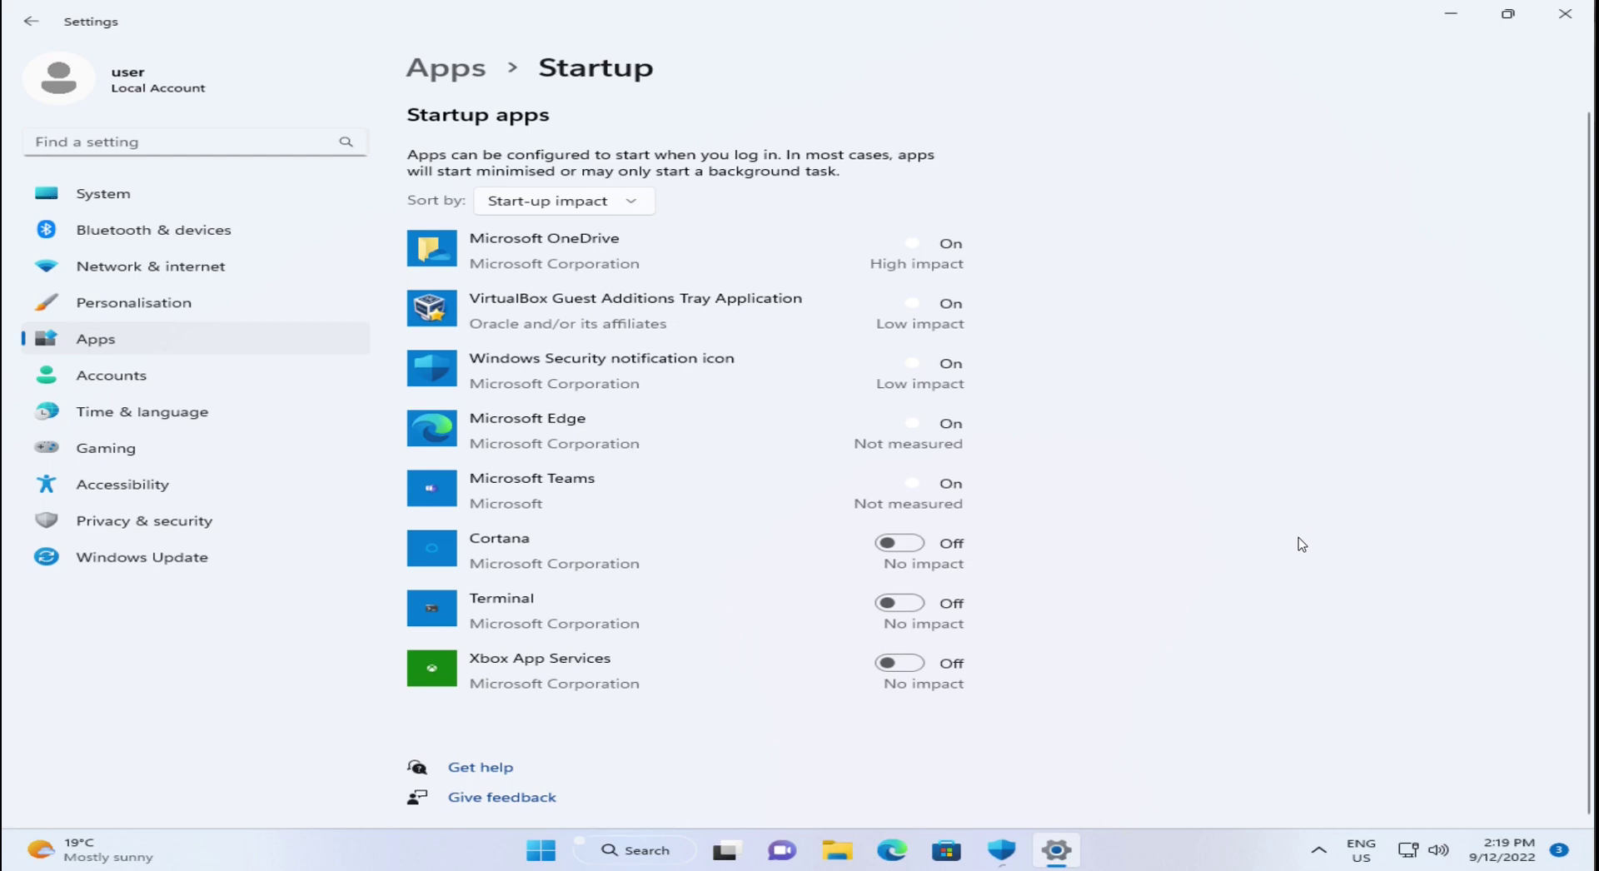
pyautogui.click(541, 850)
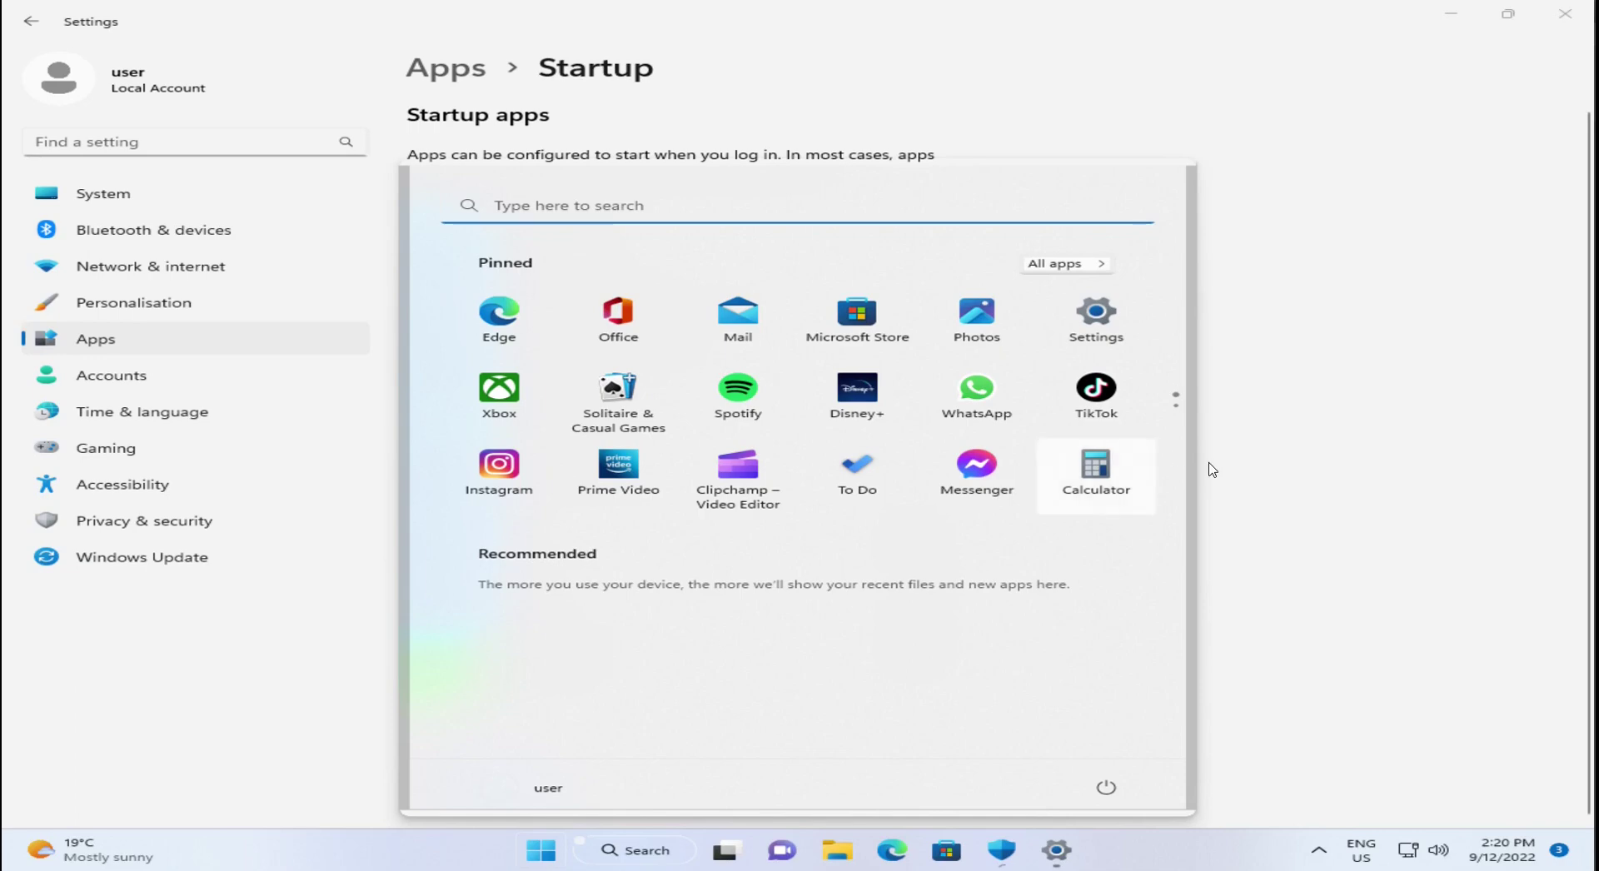
# - Dismiss the Start menu by clicking an empty area of the screen
pyautogui.click(1270, 460)
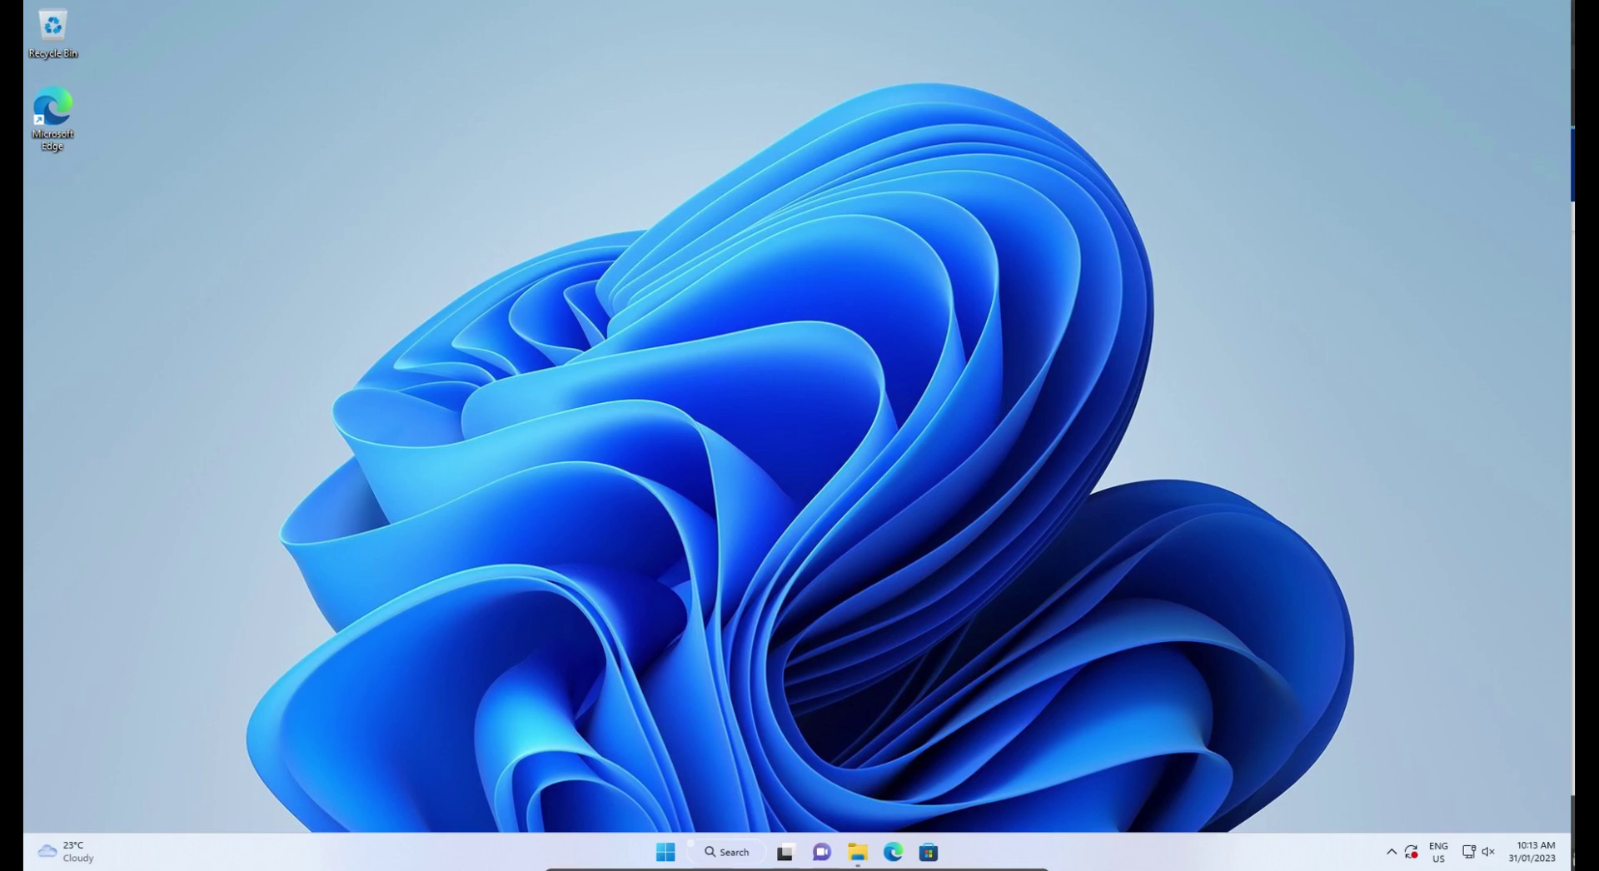
pyautogui.click(666, 852)
pyautogui.write('run')
pyautogui.click(558, 410)
pyautogui.click(148, 747)
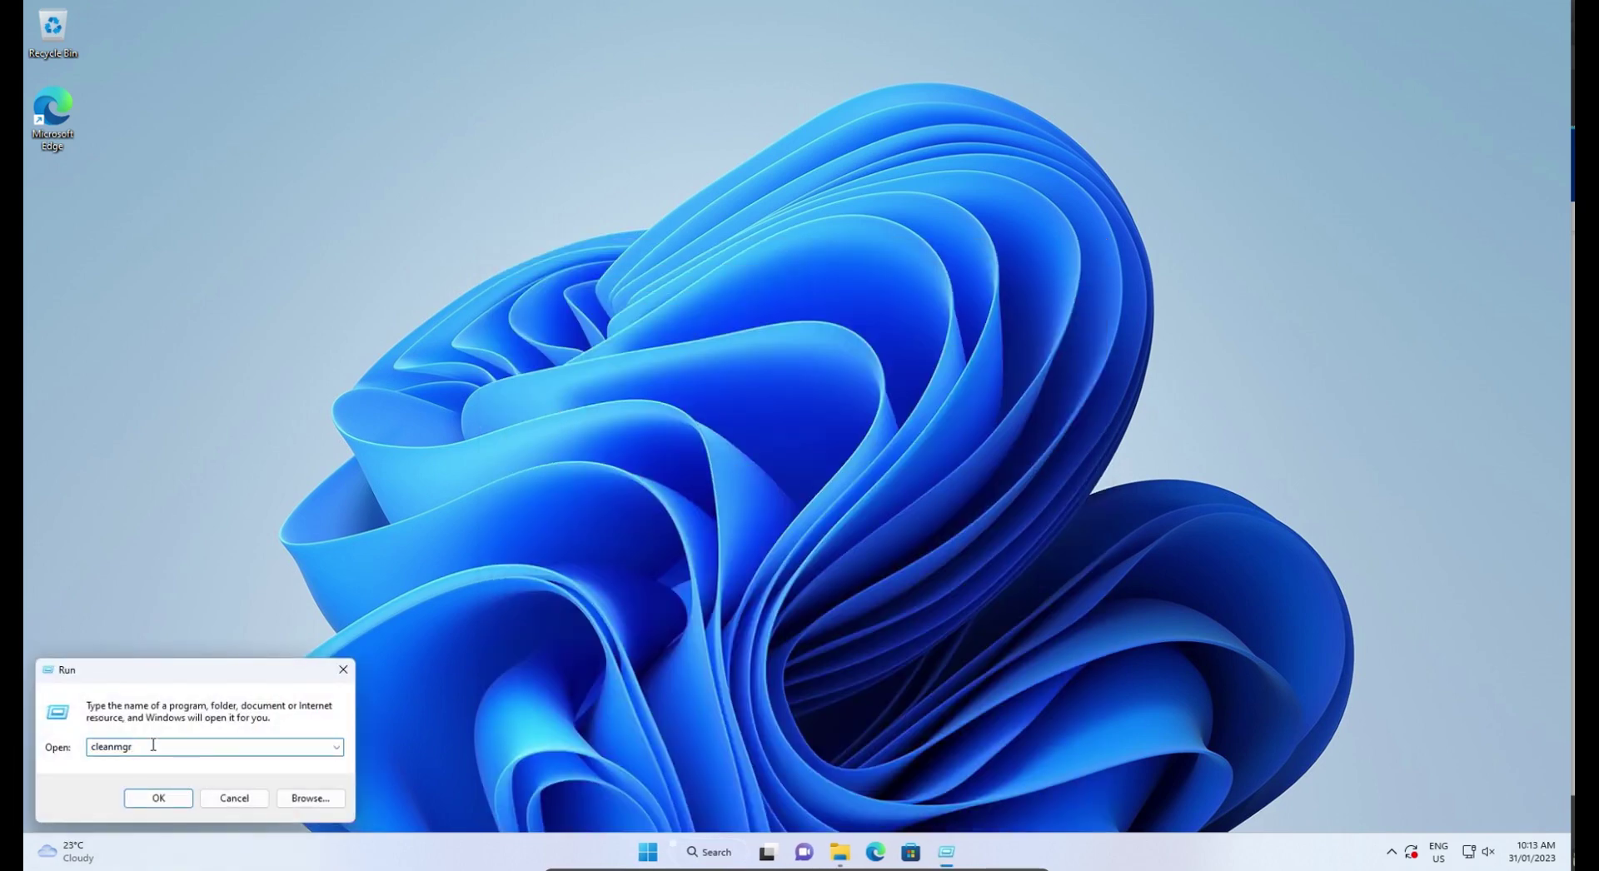
pyautogui.click(162, 798)
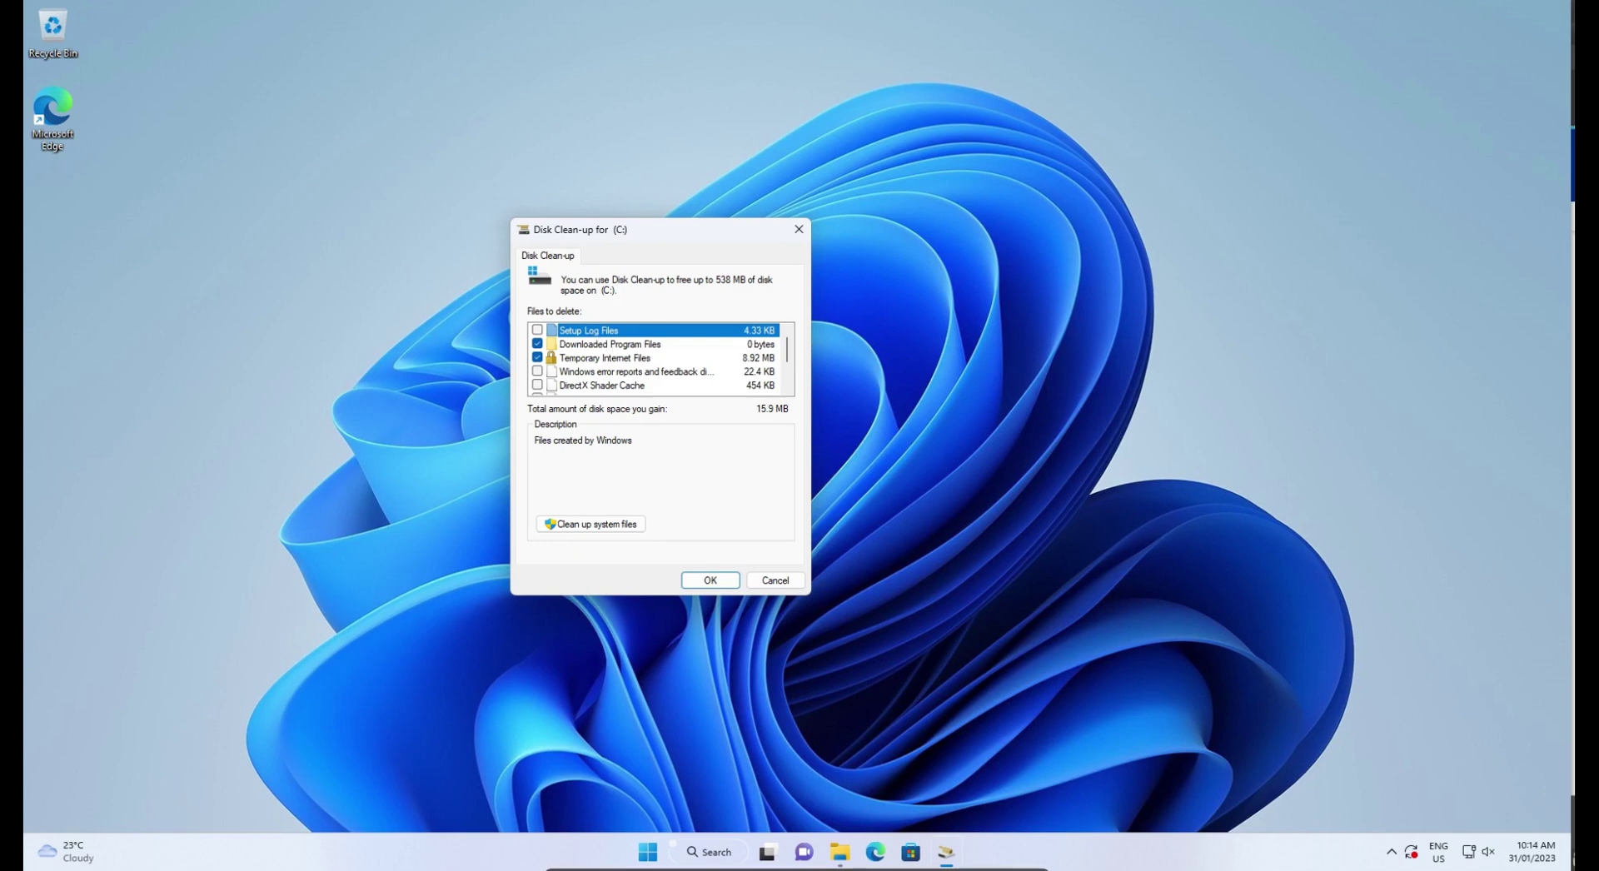
pyautogui.click(537, 330)
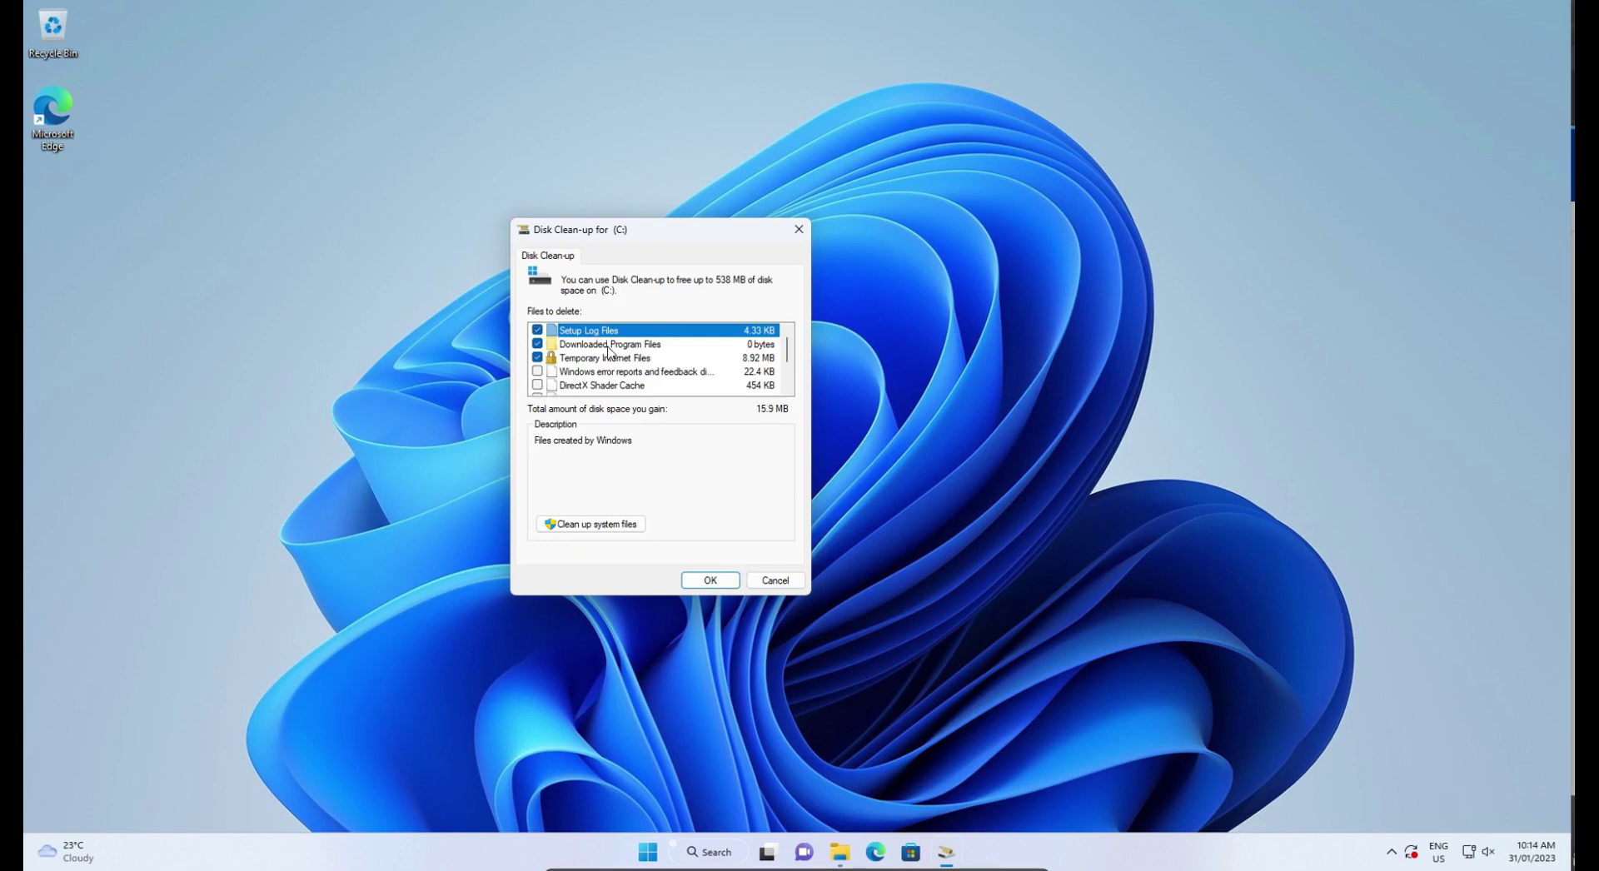
pyautogui.click(537, 371)
pyautogui.scroll(-2, 617, 379)
pyautogui.scroll(1, 616, 379)
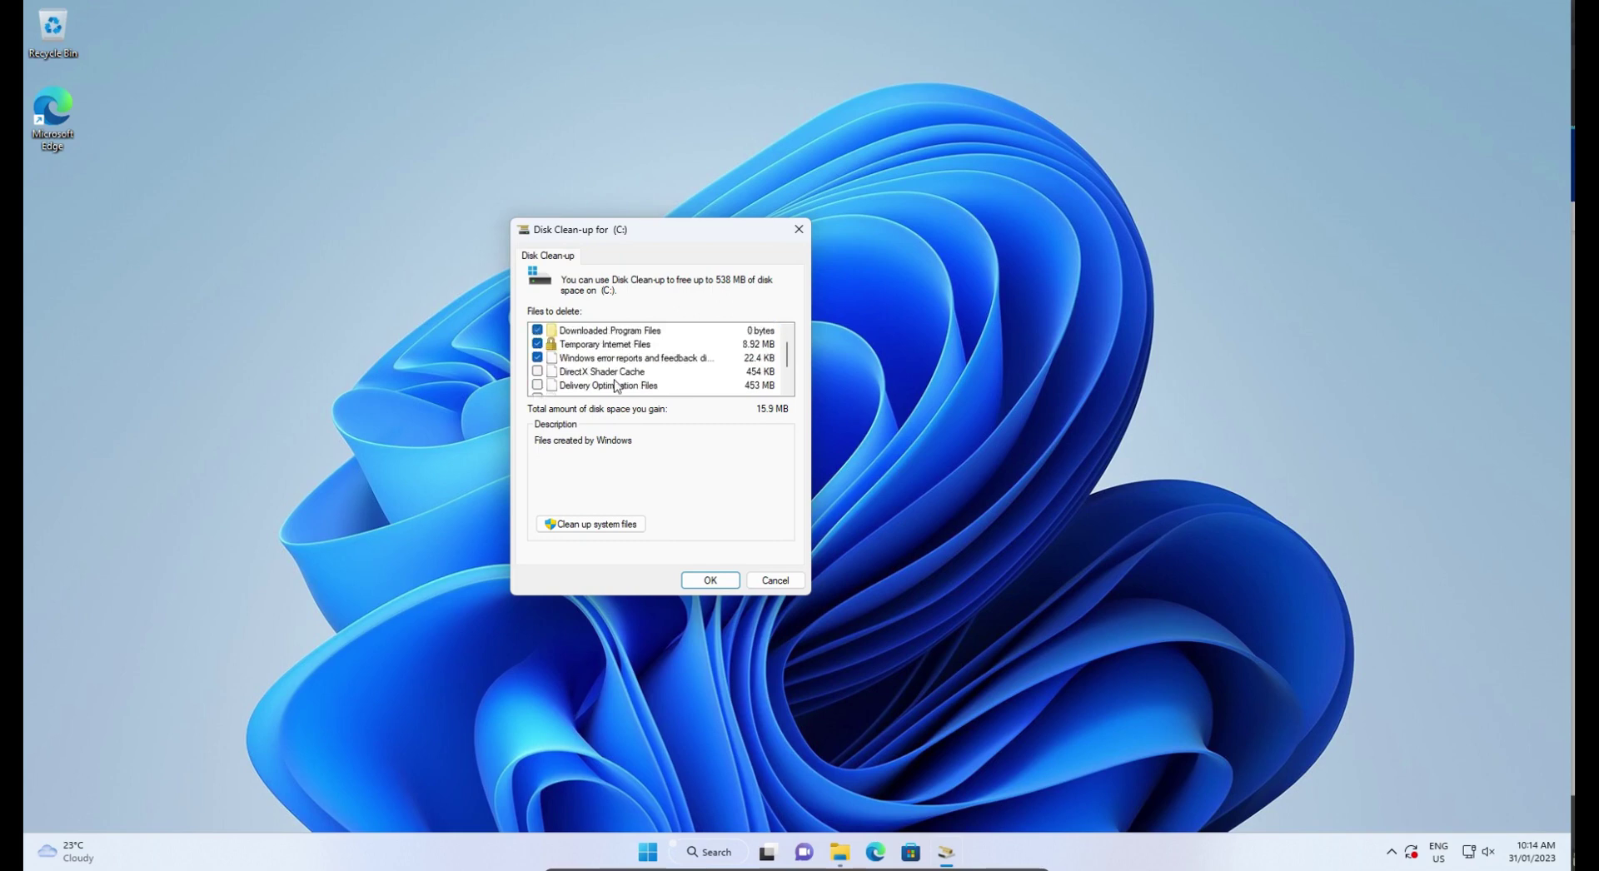
pyautogui.click(537, 371)
pyautogui.click(537, 386)
pyautogui.scroll(-1, 789, 370)
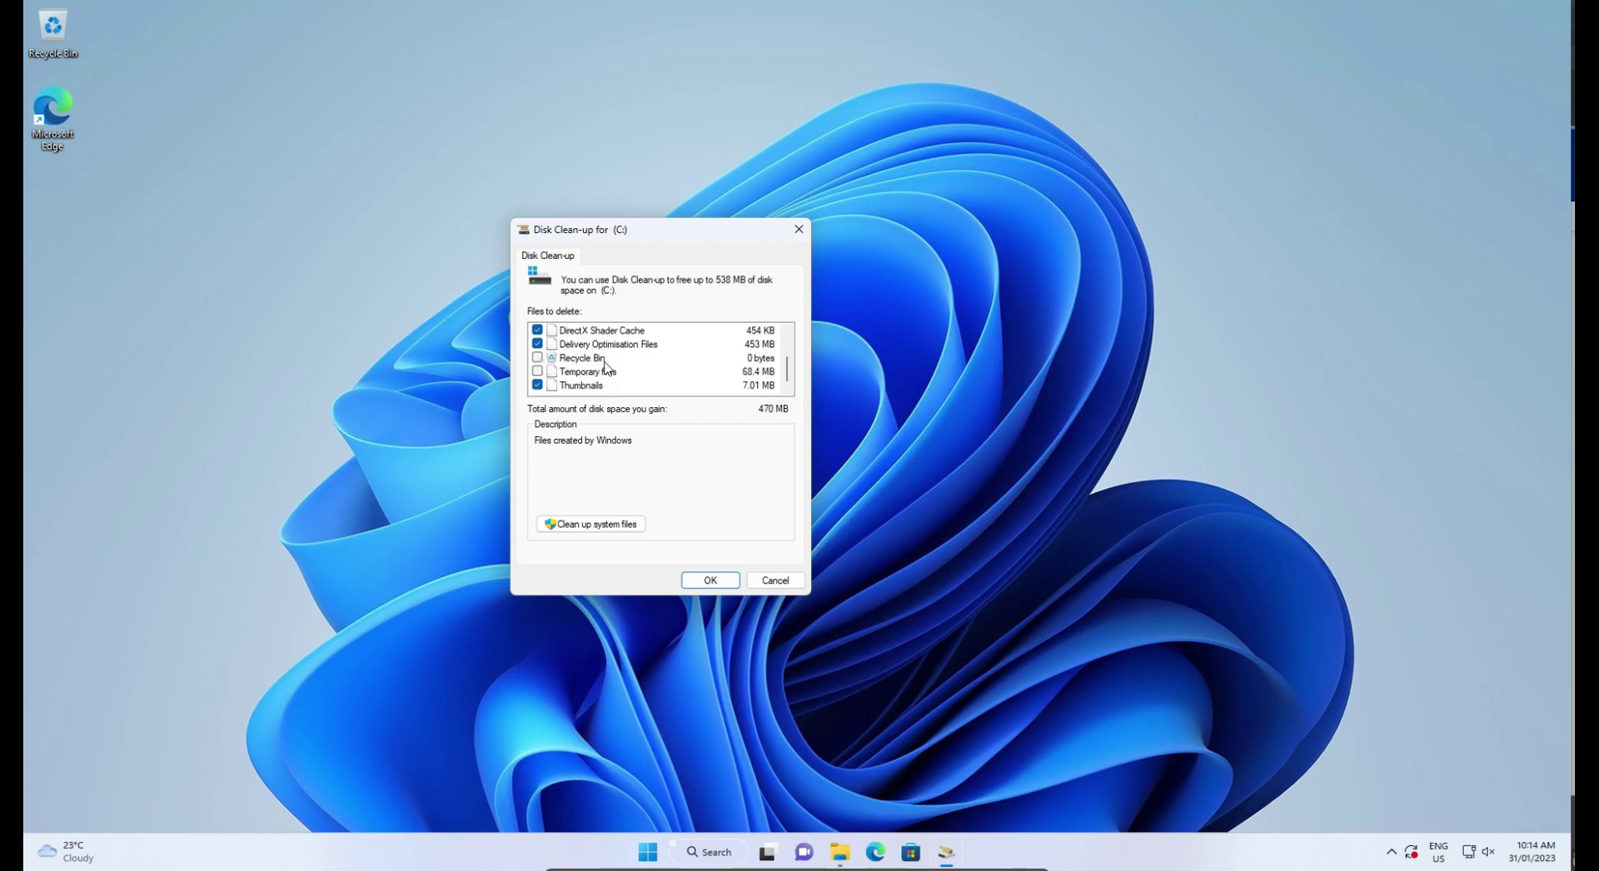
pyautogui.click(537, 372)
pyautogui.click(711, 580)
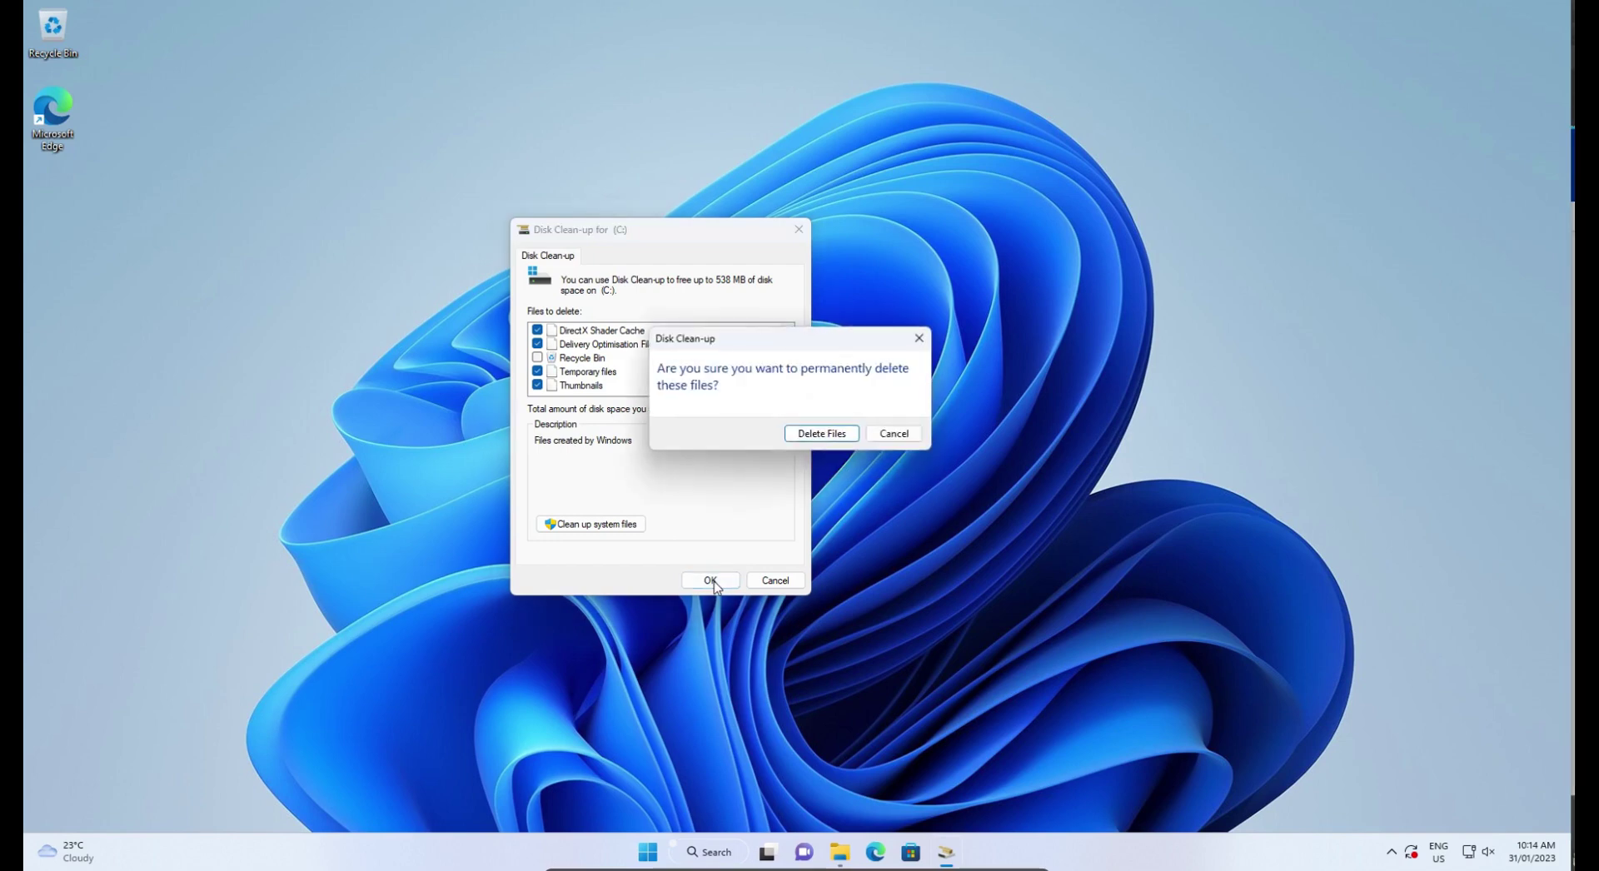
pyautogui.click(820, 437)
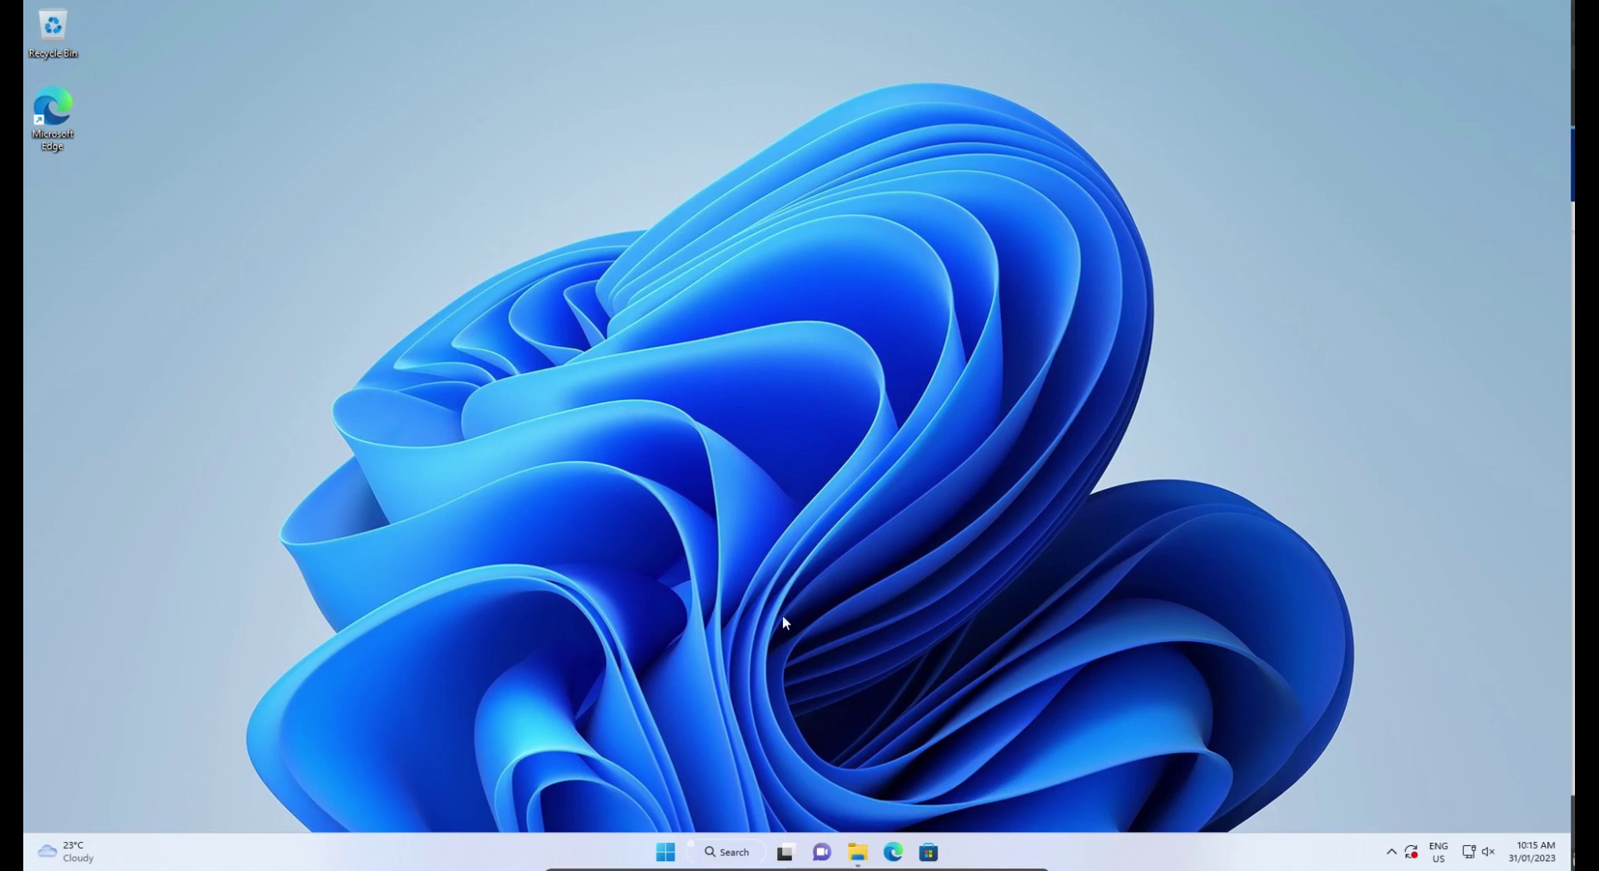
# - Launch Disk Cleanup for drive C: via Run and rescan to include system files
pyautogui.click(665, 851)
pyautogui.write('run')
pyautogui.press('Return')
pyautogui.click(191, 798)
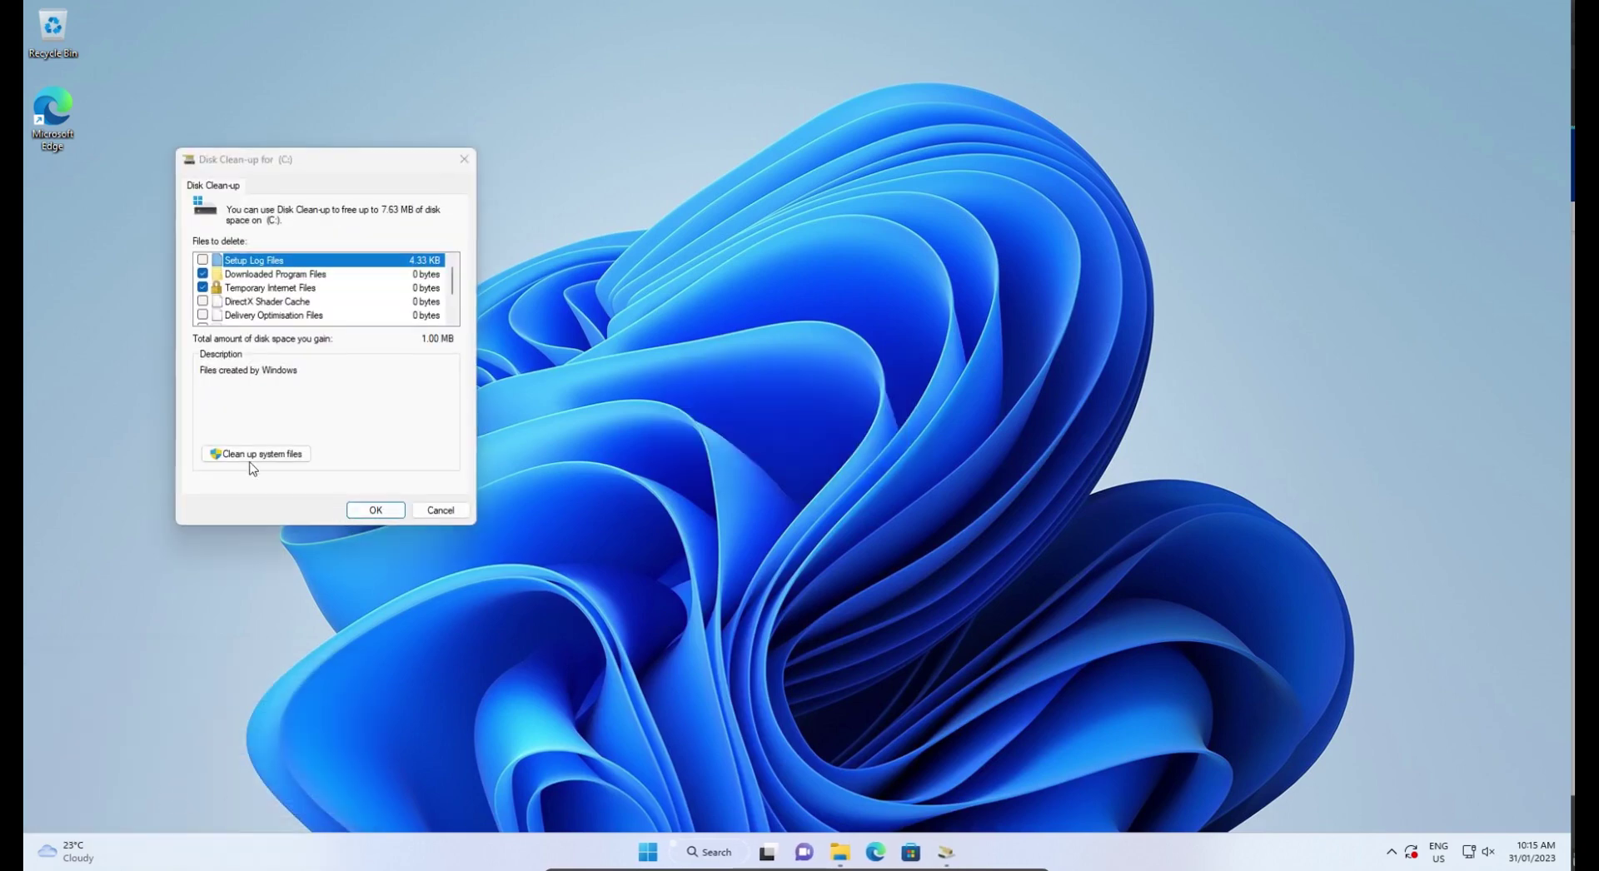
pyautogui.click(252, 458)
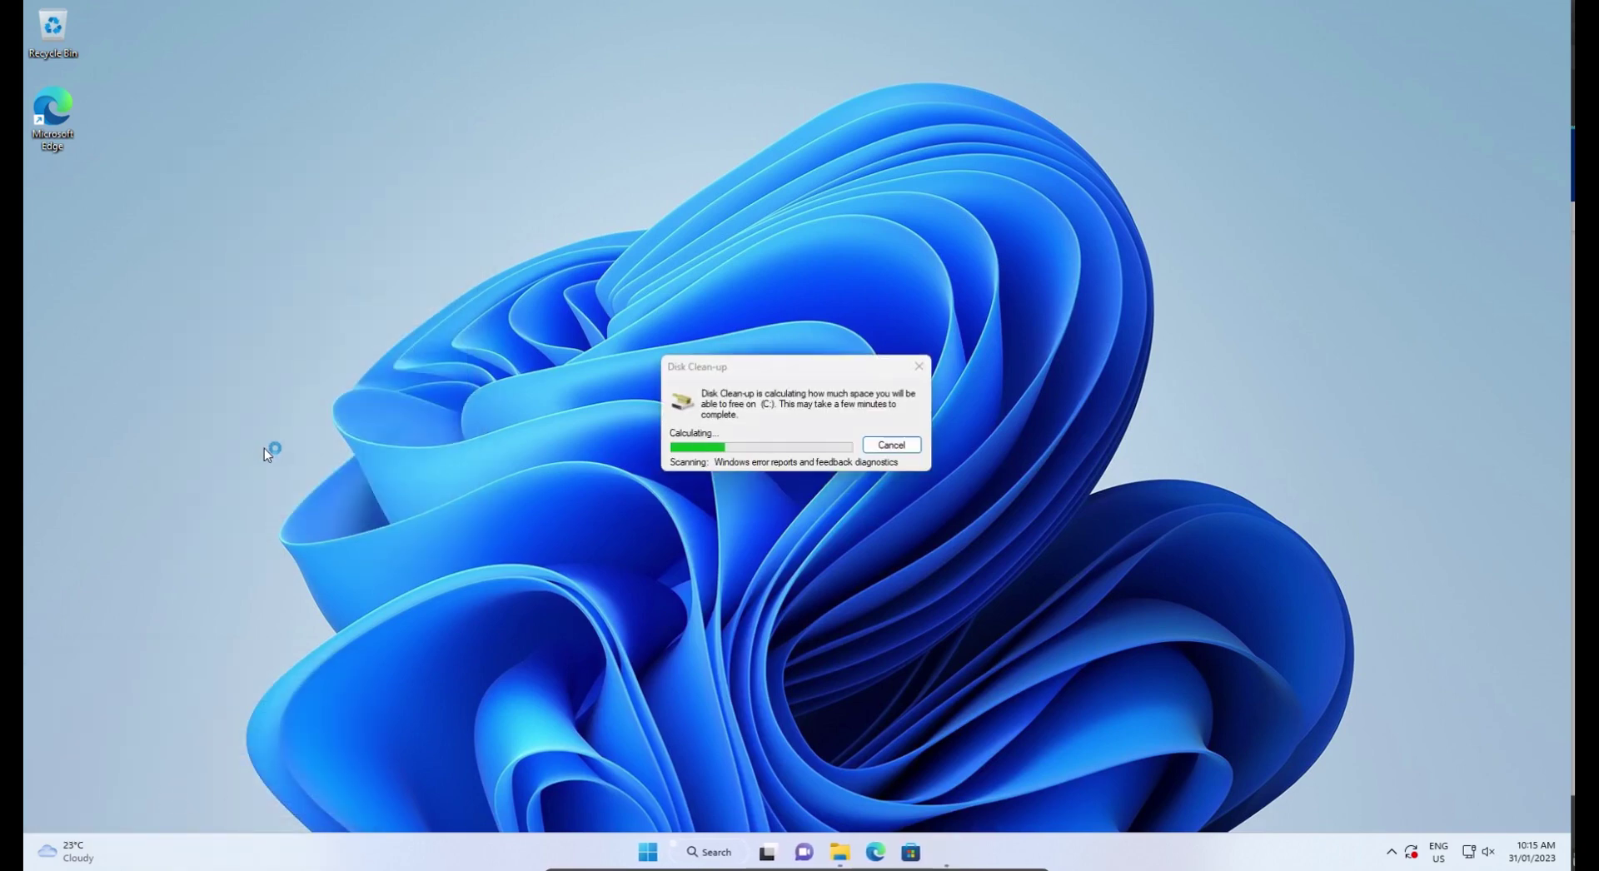
pyautogui.moveTo(367, 192); pyautogui.dragTo(824, 236)
# - Delete Defender, error report, Delivery Optimisation, Shader Cache, Language Resource and Temporary files
pyautogui.click(675, 339)
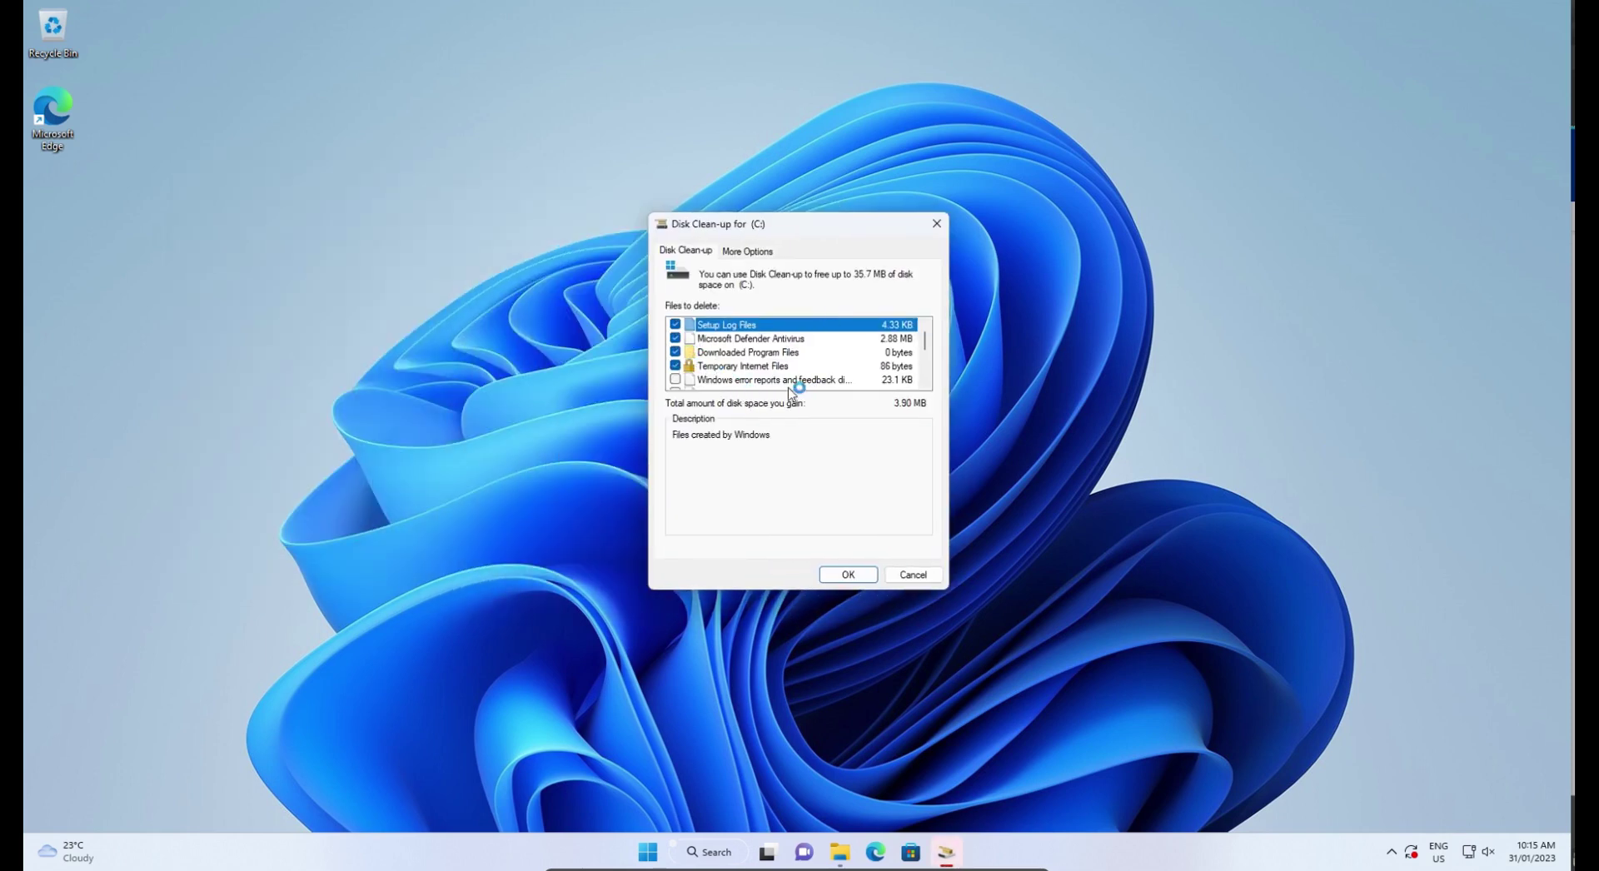
pyautogui.scroll(-1, 783, 376)
pyautogui.click(675, 339)
pyautogui.click(675, 365)
pyautogui.click(675, 352)
pyautogui.scroll(-2, 677, 375)
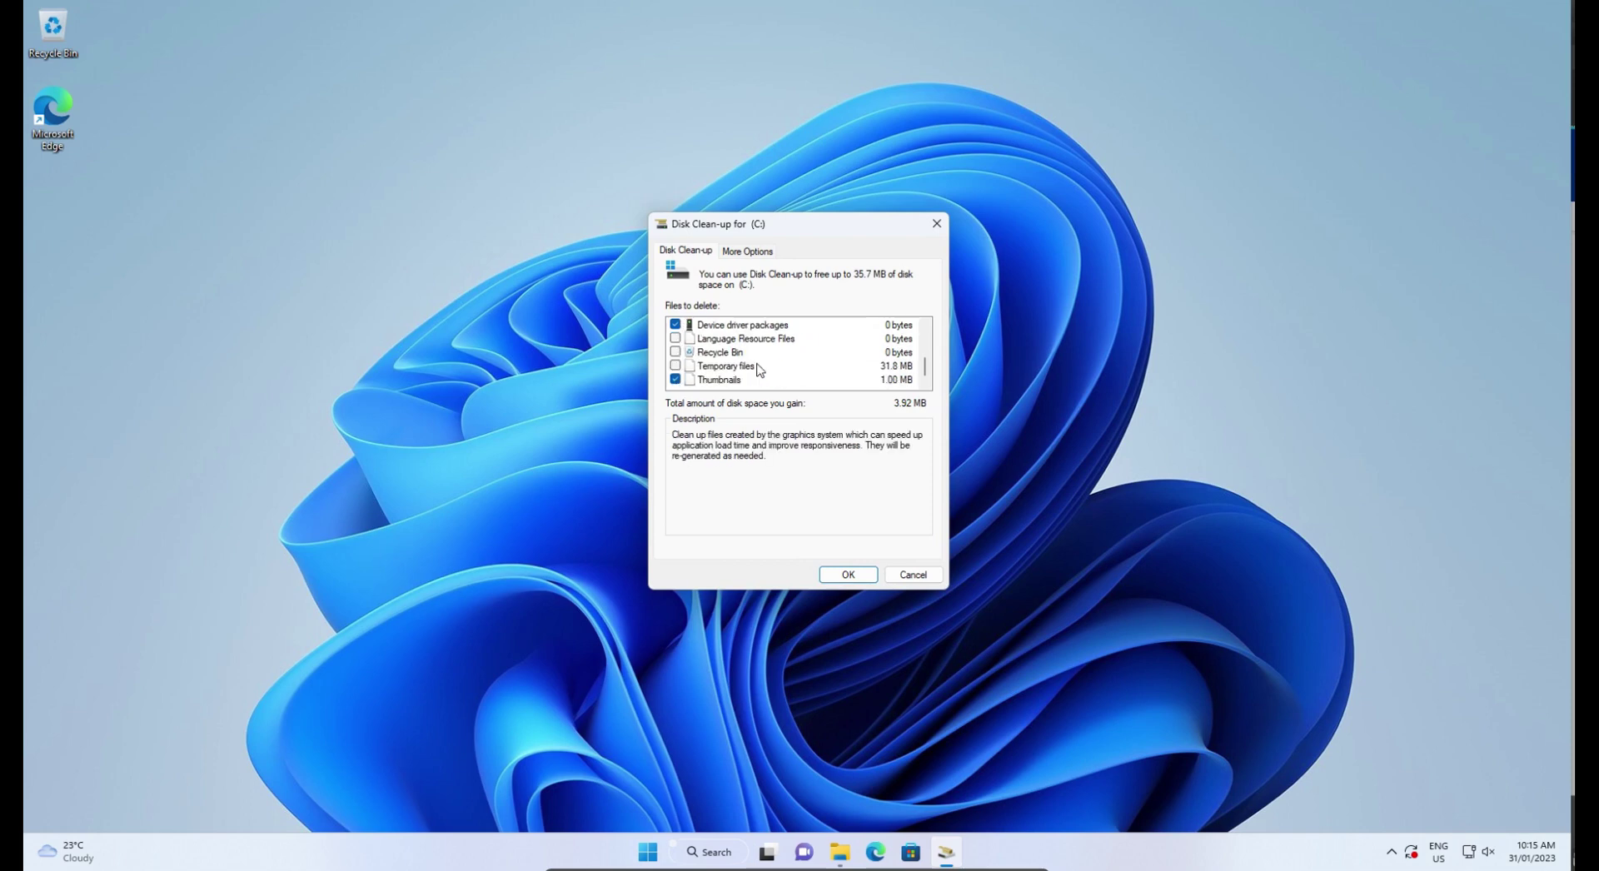
pyautogui.click(674, 339)
pyautogui.click(675, 366)
pyautogui.click(849, 574)
pyautogui.click(836, 439)
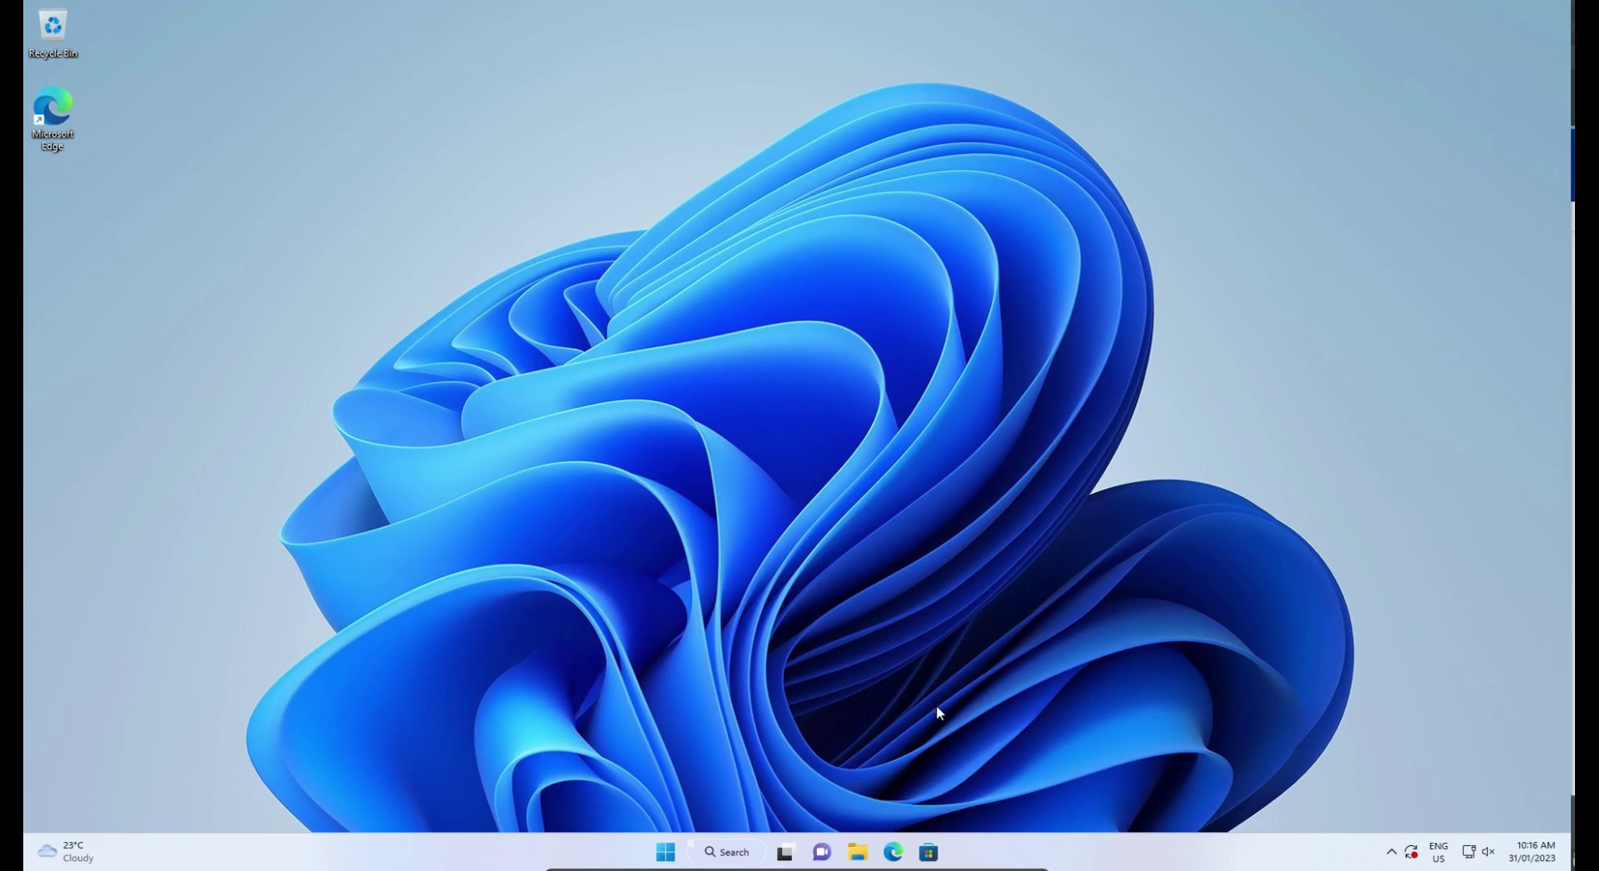
pyautogui.click(858, 852)
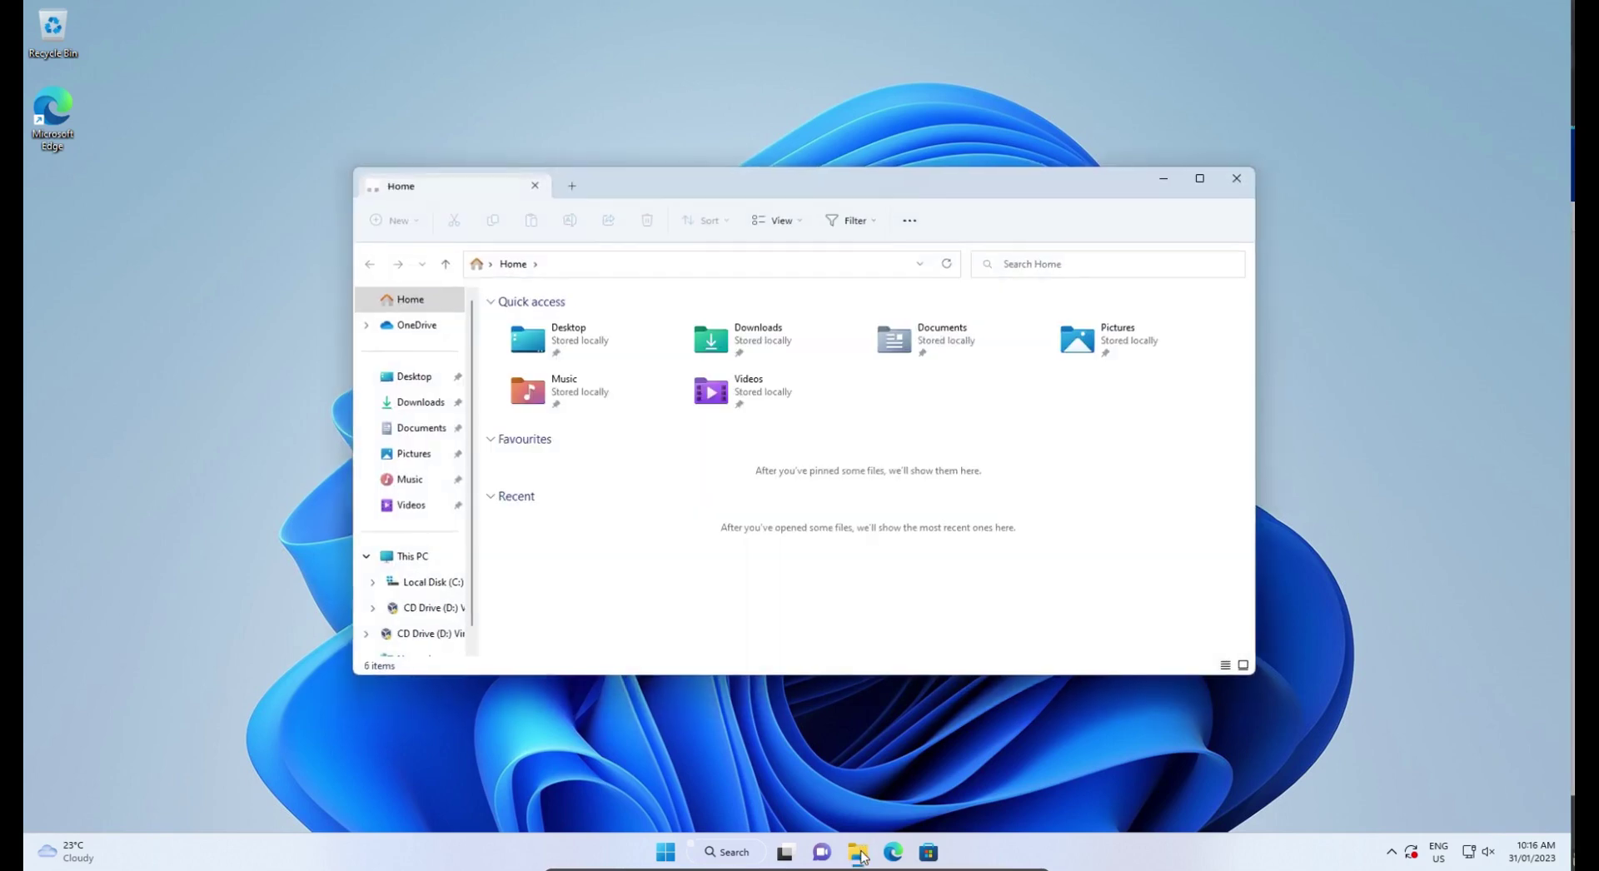
pyautogui.click(409, 557)
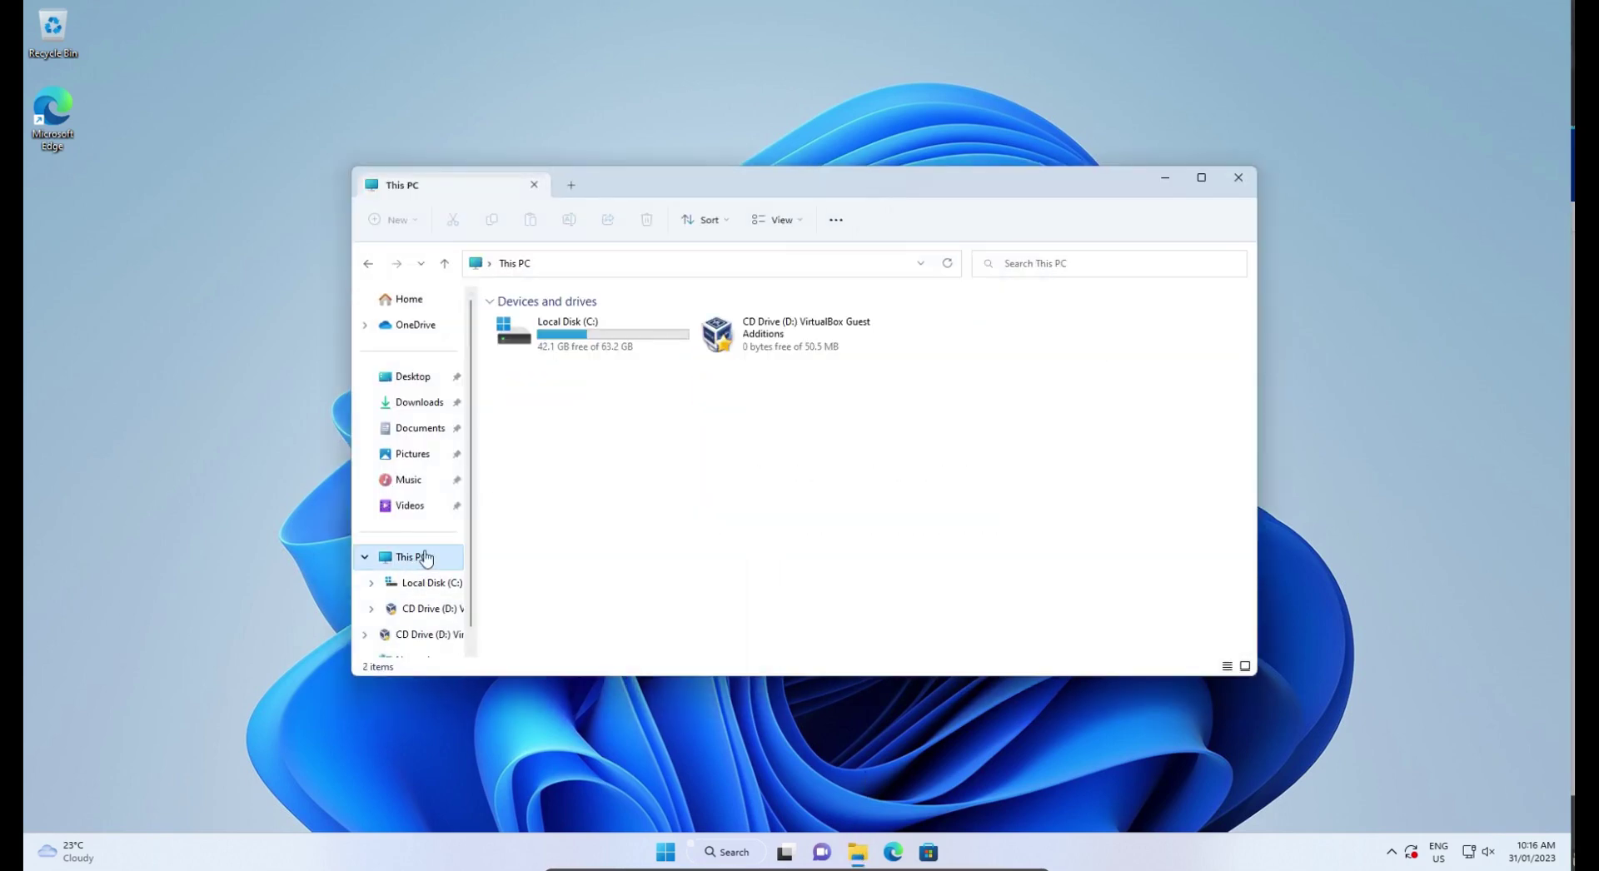
pyautogui.rightClick(555, 338)
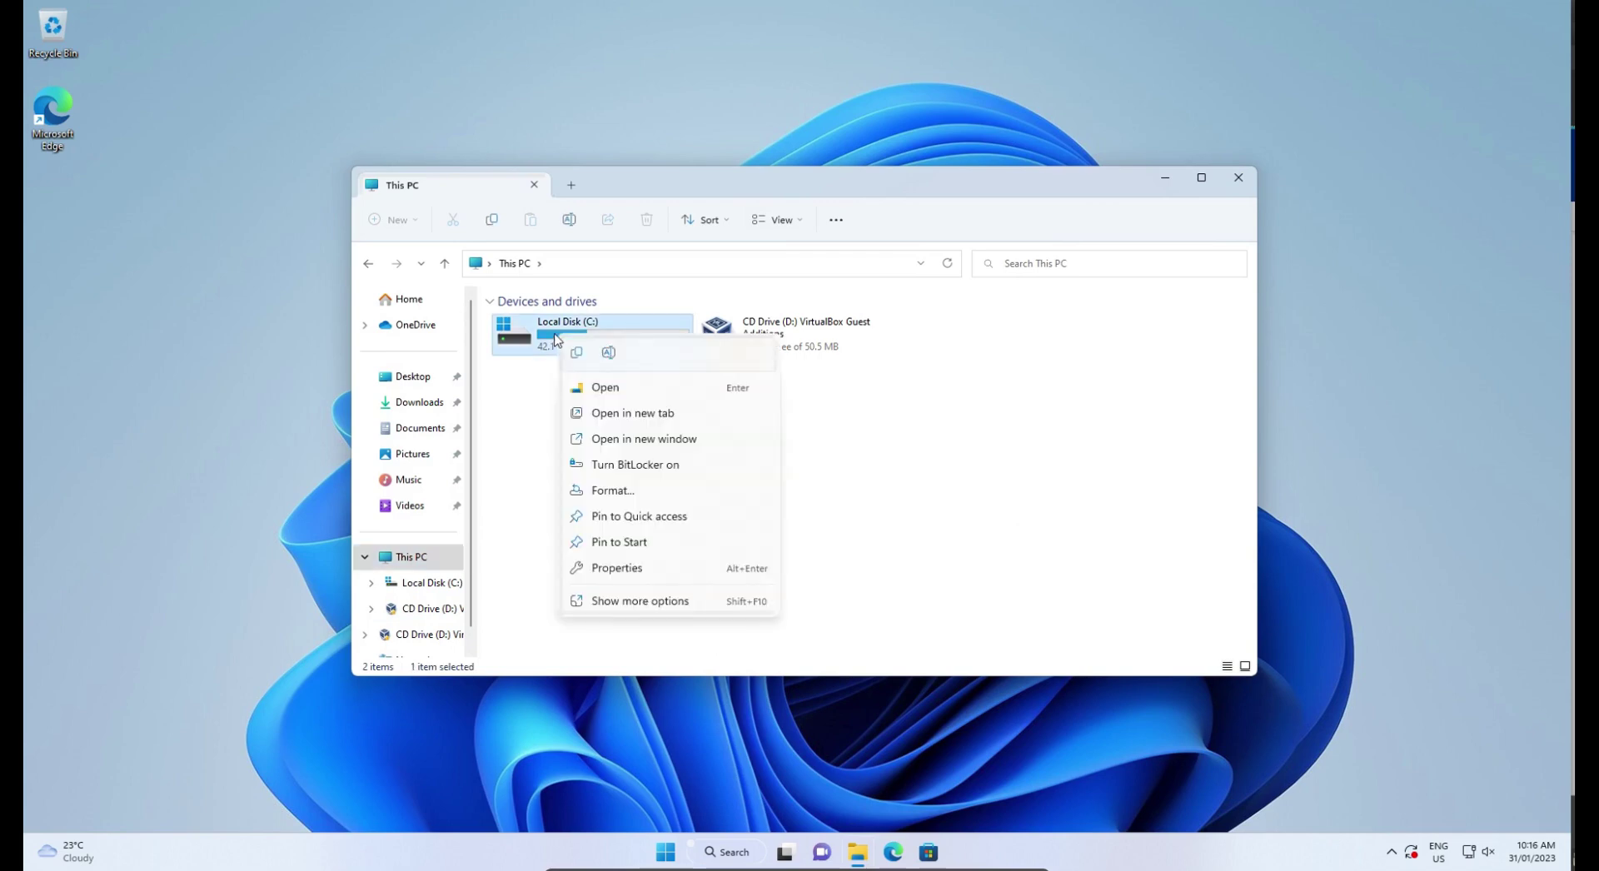
pyautogui.click(628, 576)
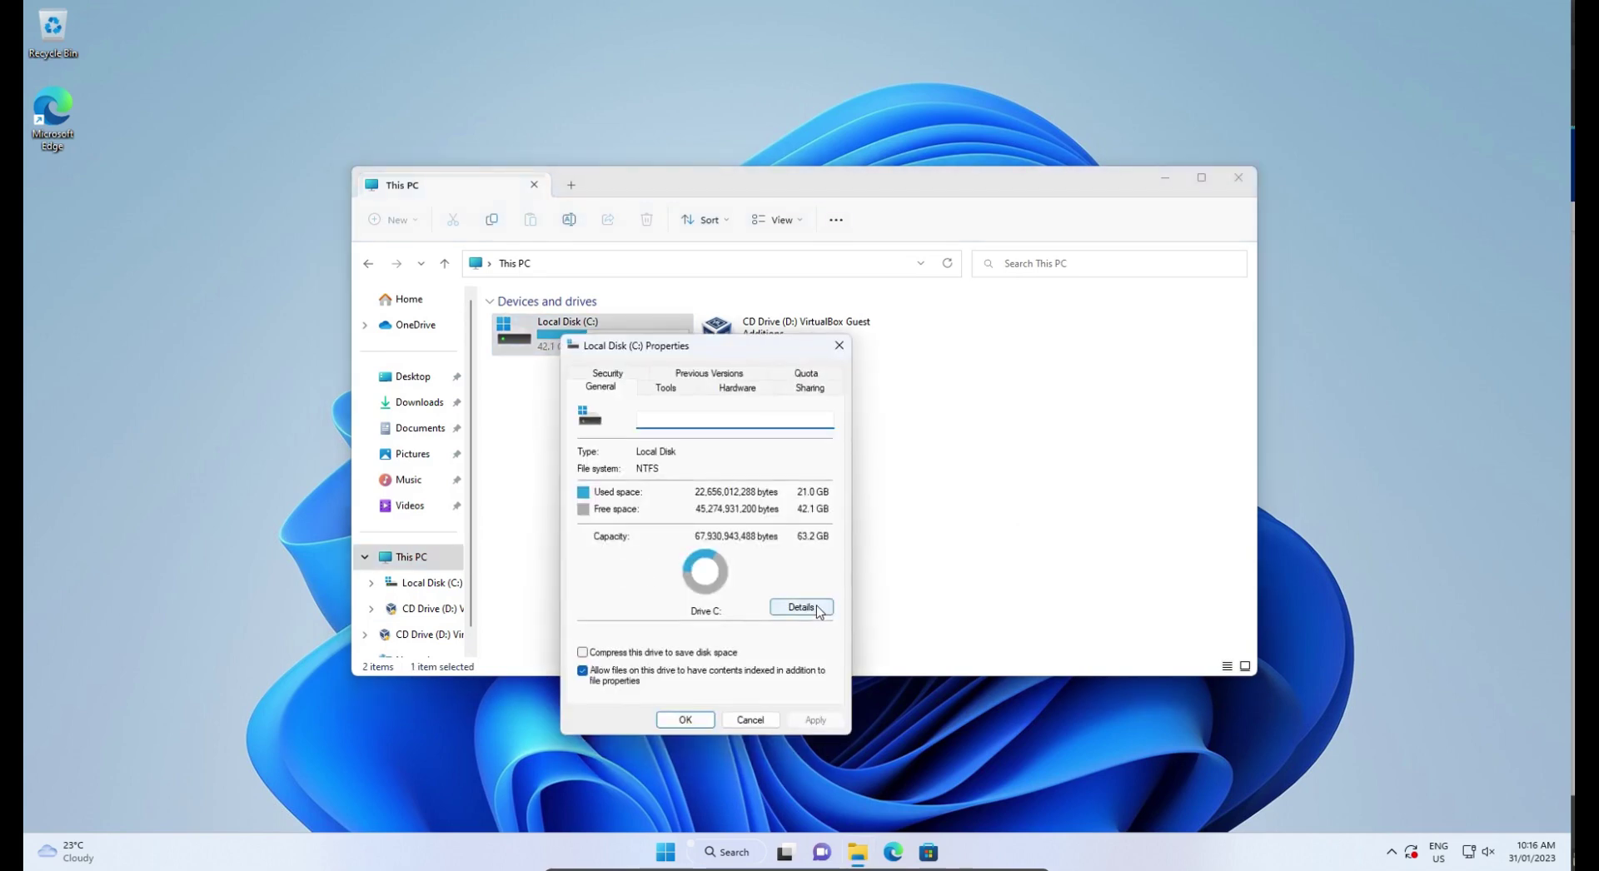
pyautogui.click(801, 607)
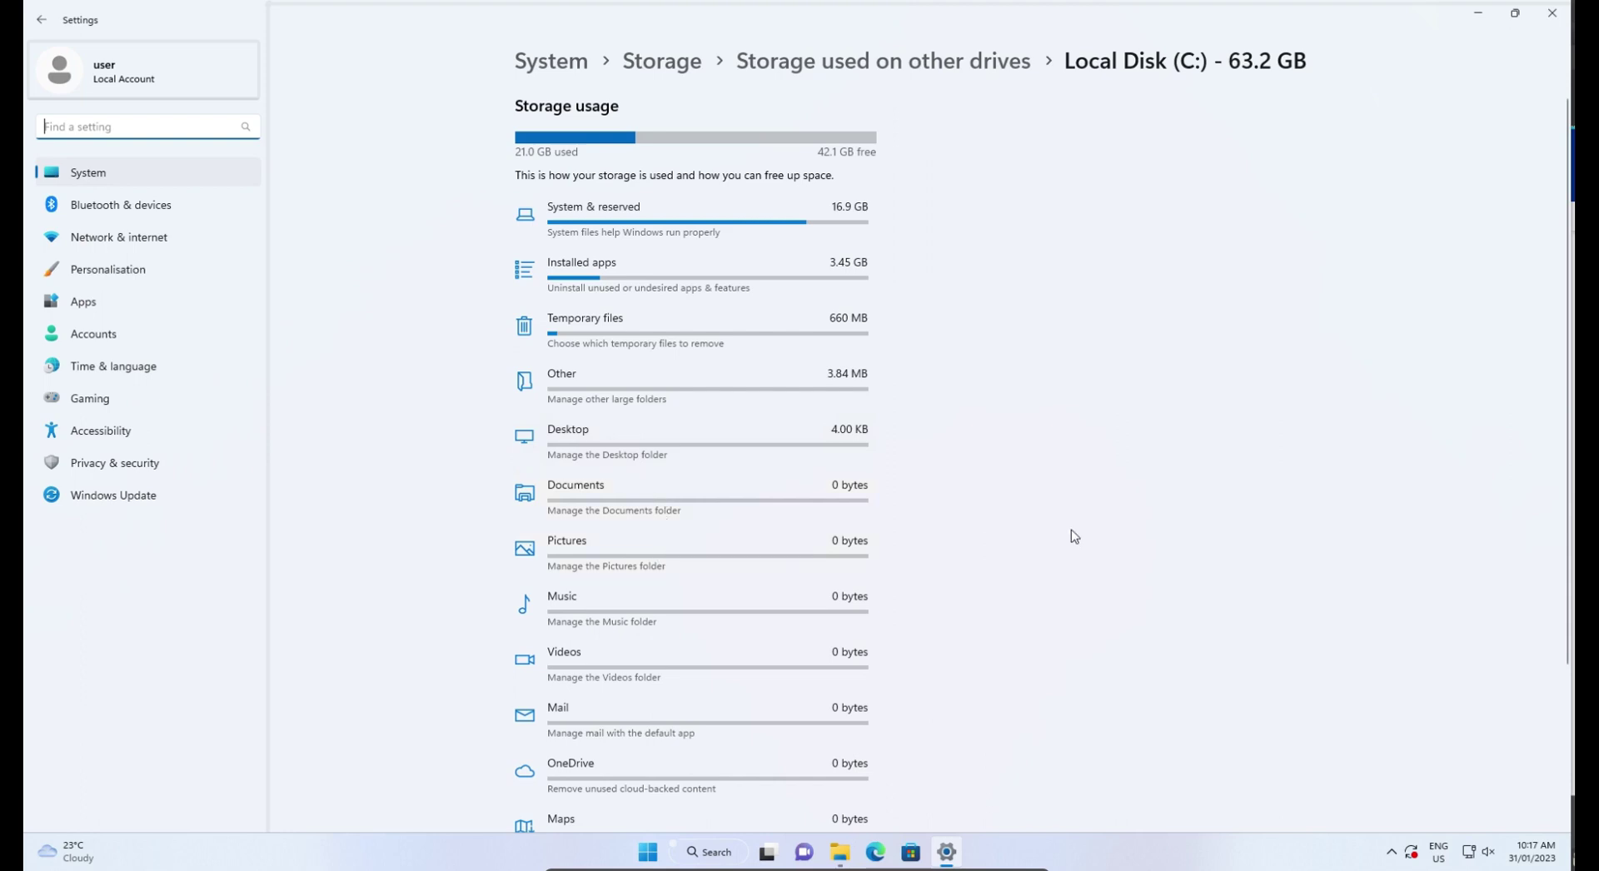
pyautogui.scroll(-2, 1071, 536)
pyautogui.click(580, 350)
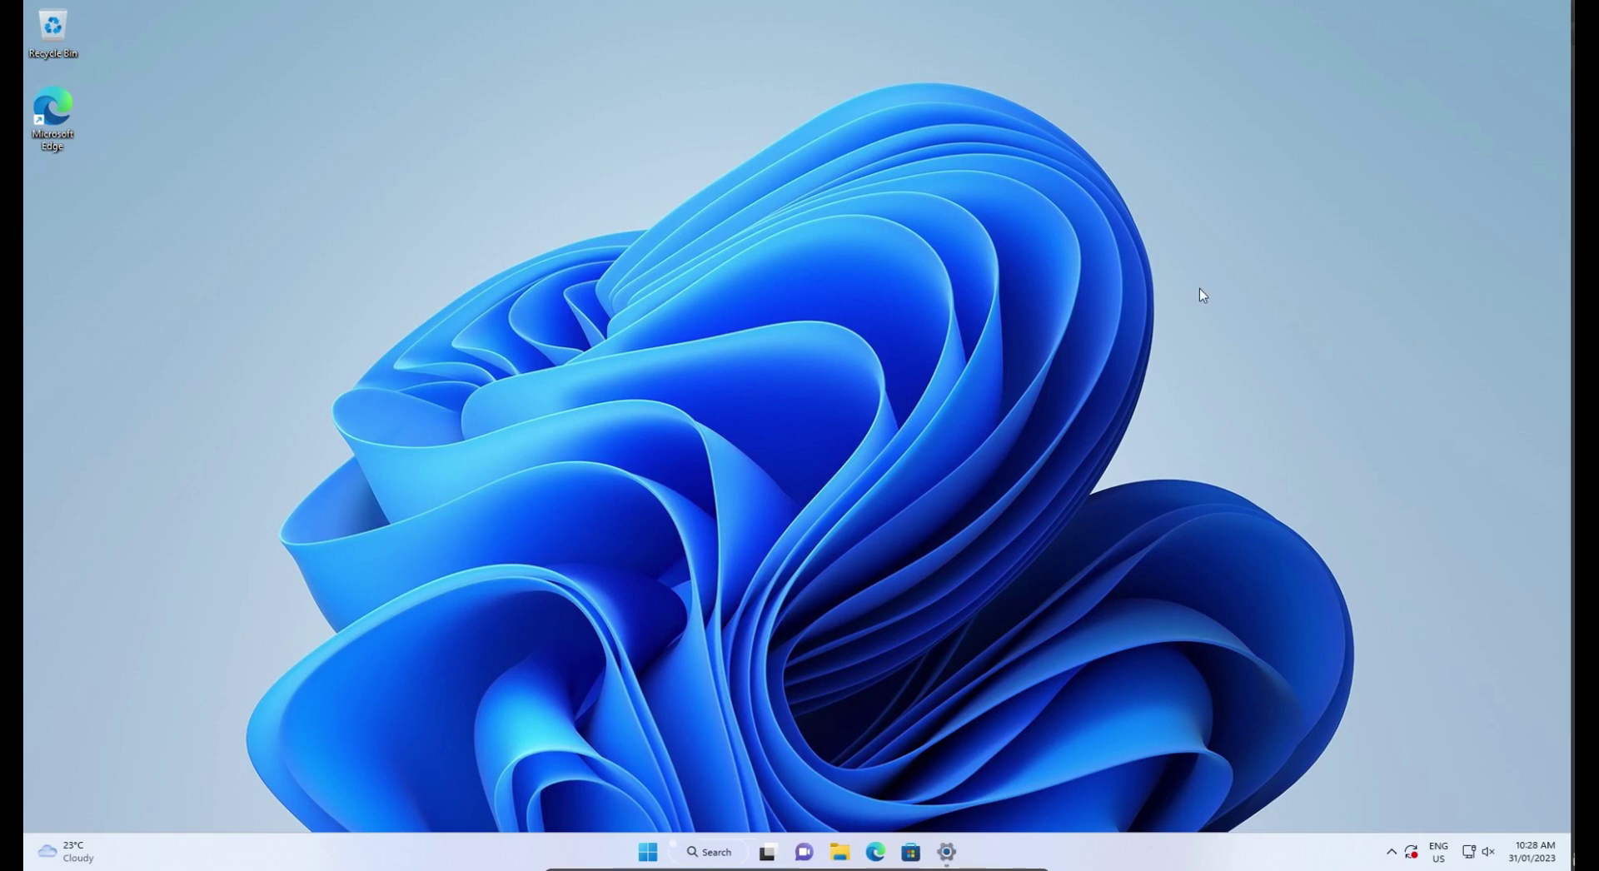
# - Set visual effects to Adjust for best performance, keeping Smooth edges of screen fonts ticked
pyautogui.click(646, 852)
pyautogui.write('system set')
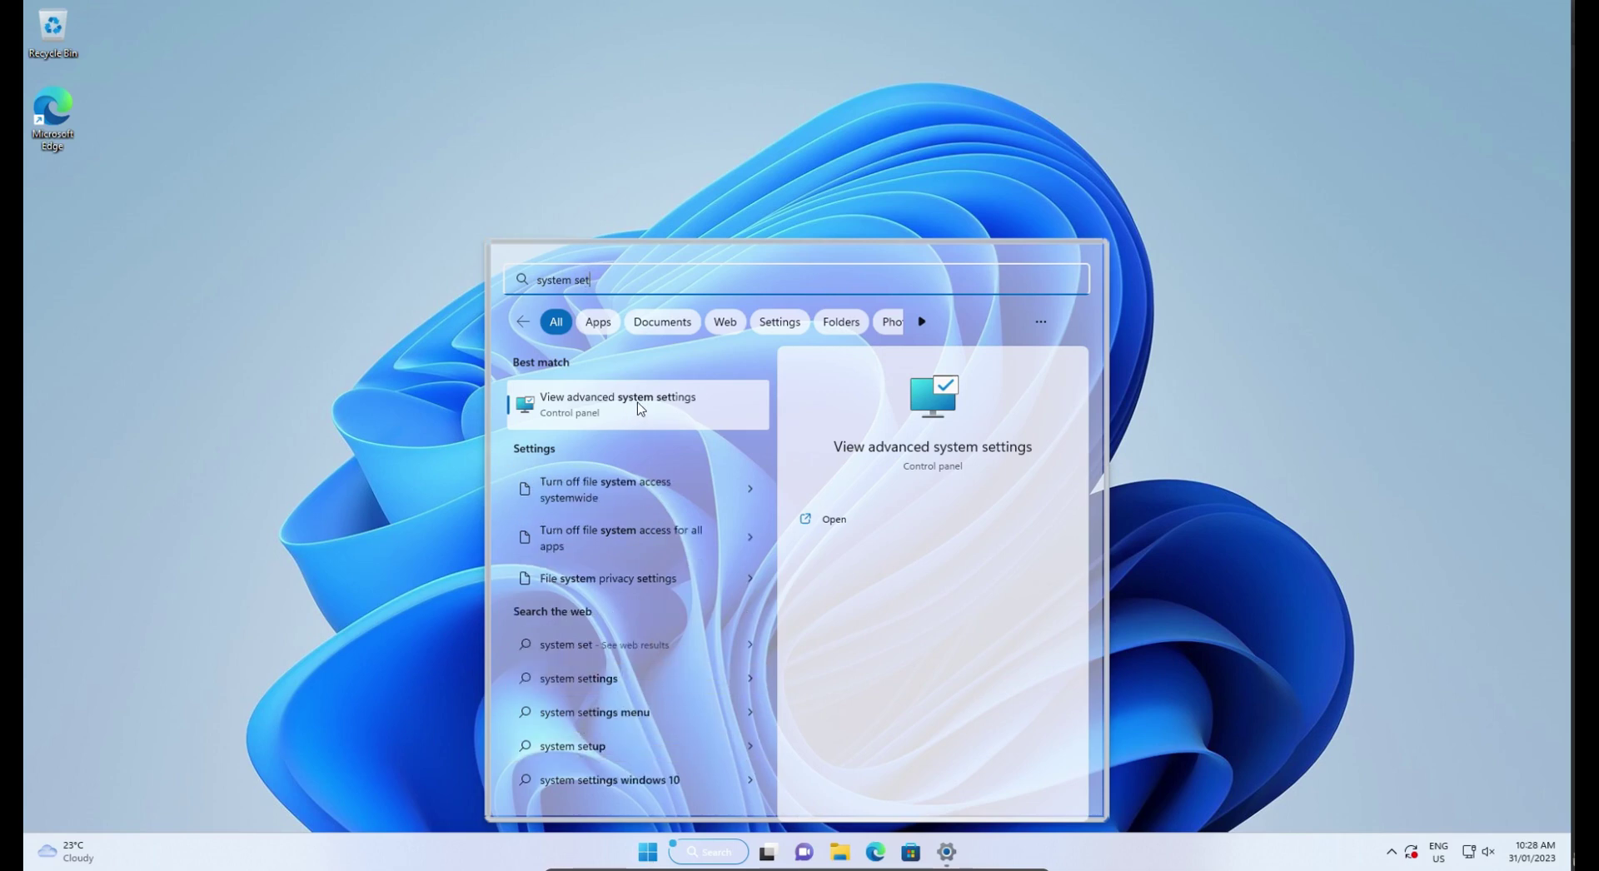
pyautogui.click(639, 407)
pyautogui.moveTo(250, 63); pyautogui.dragTo(692, 312)
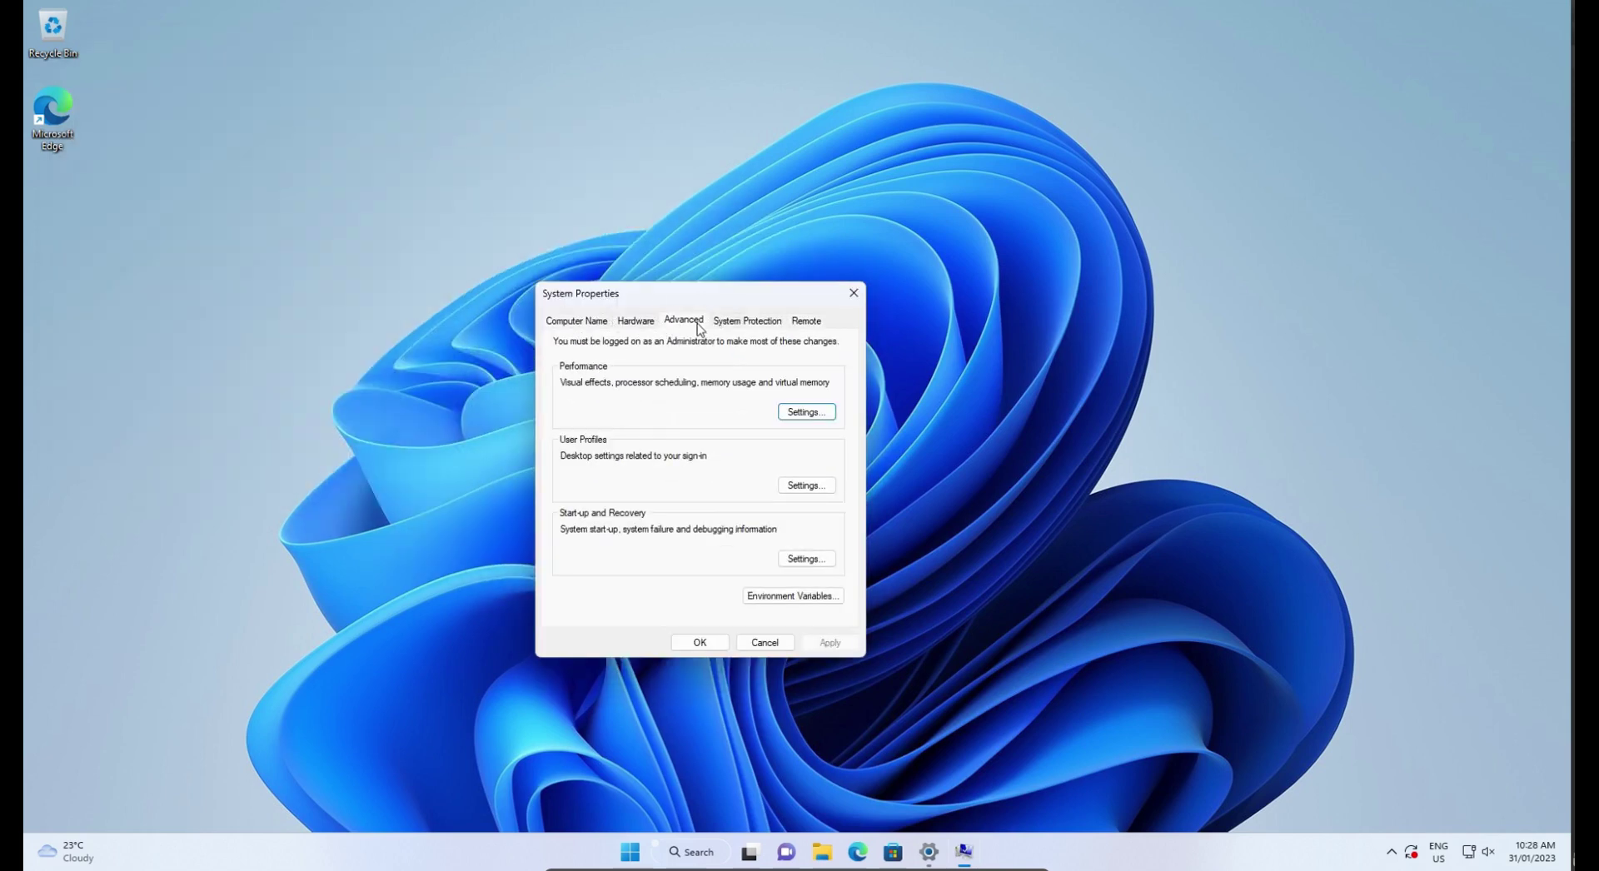
pyautogui.click(807, 412)
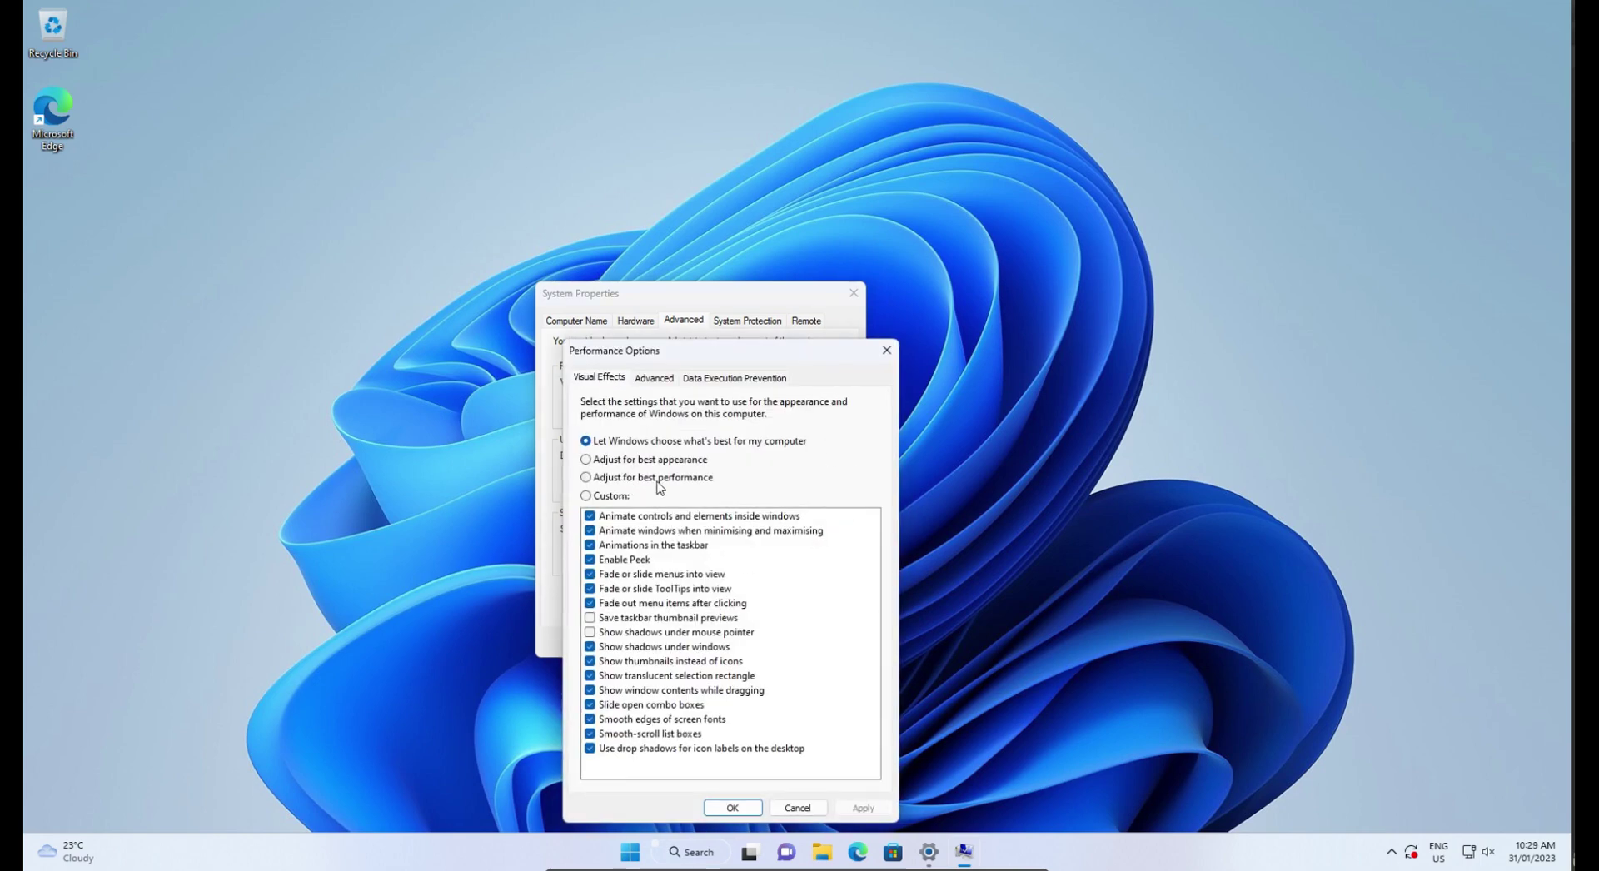
pyautogui.click(593, 479)
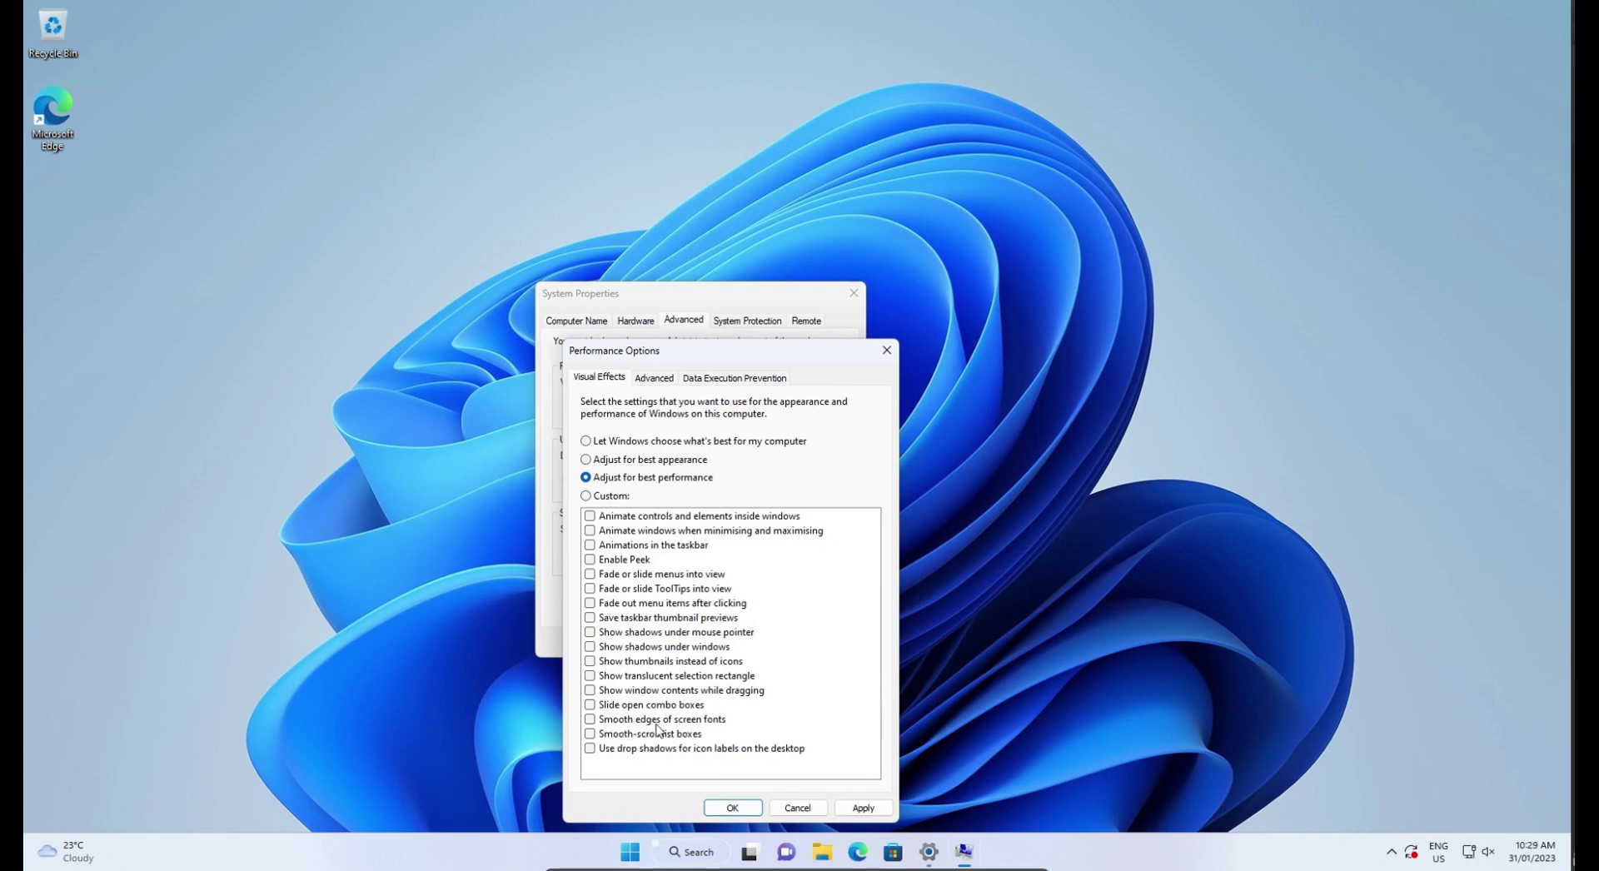
pyautogui.click(590, 721)
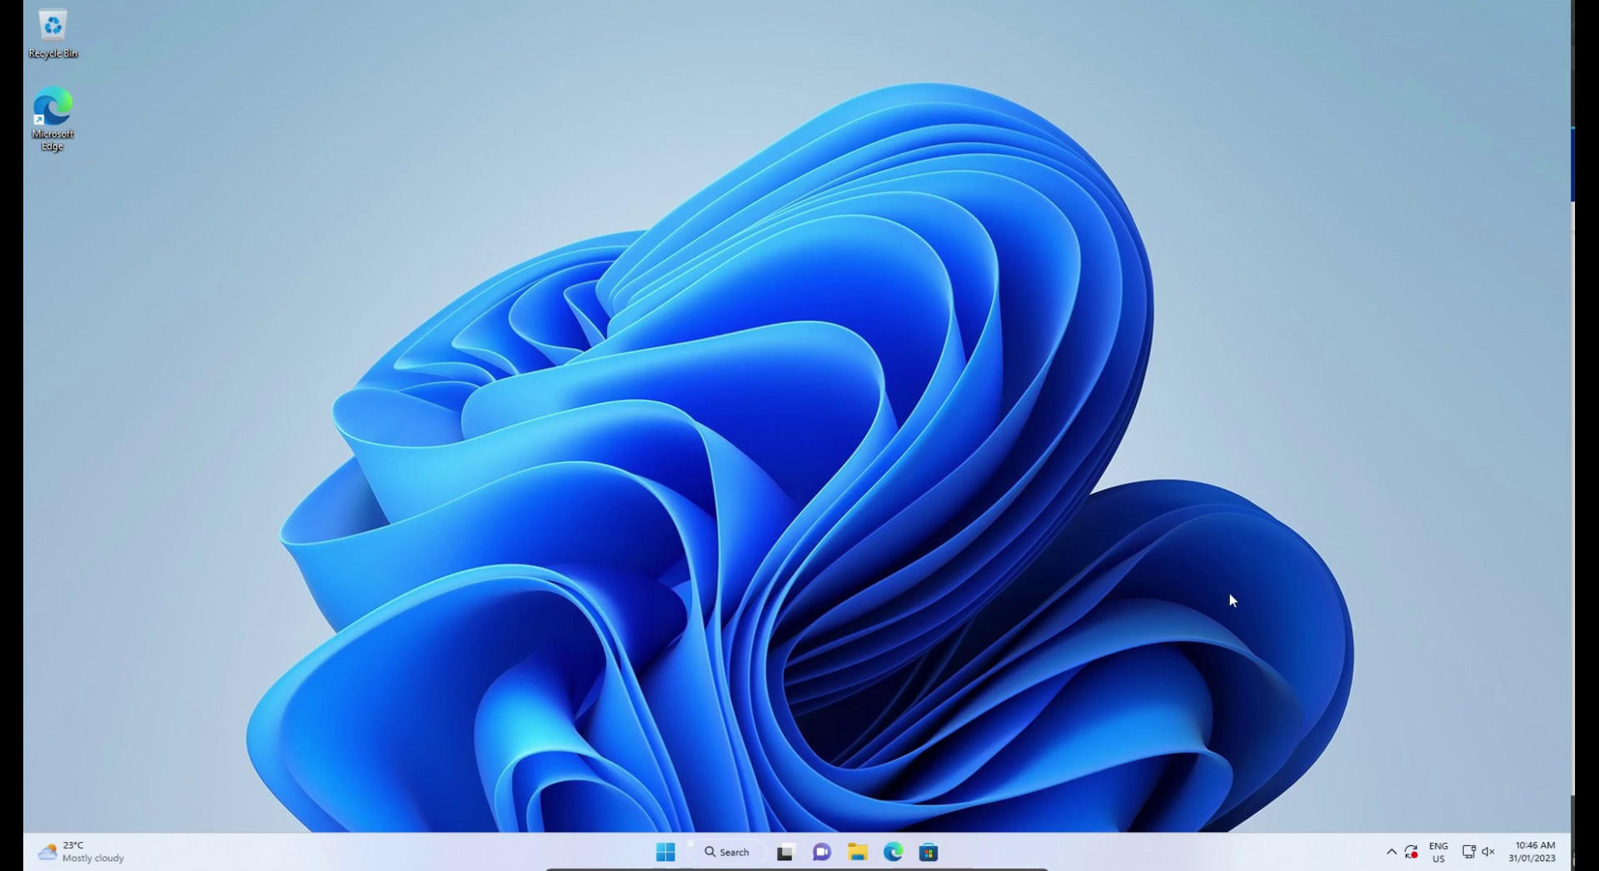
# - Go to Windows Update in Settings and choose Restart now for pending updates
pyautogui.click(663, 858)
pyautogui.click(1005, 388)
pyautogui.click(100, 495)
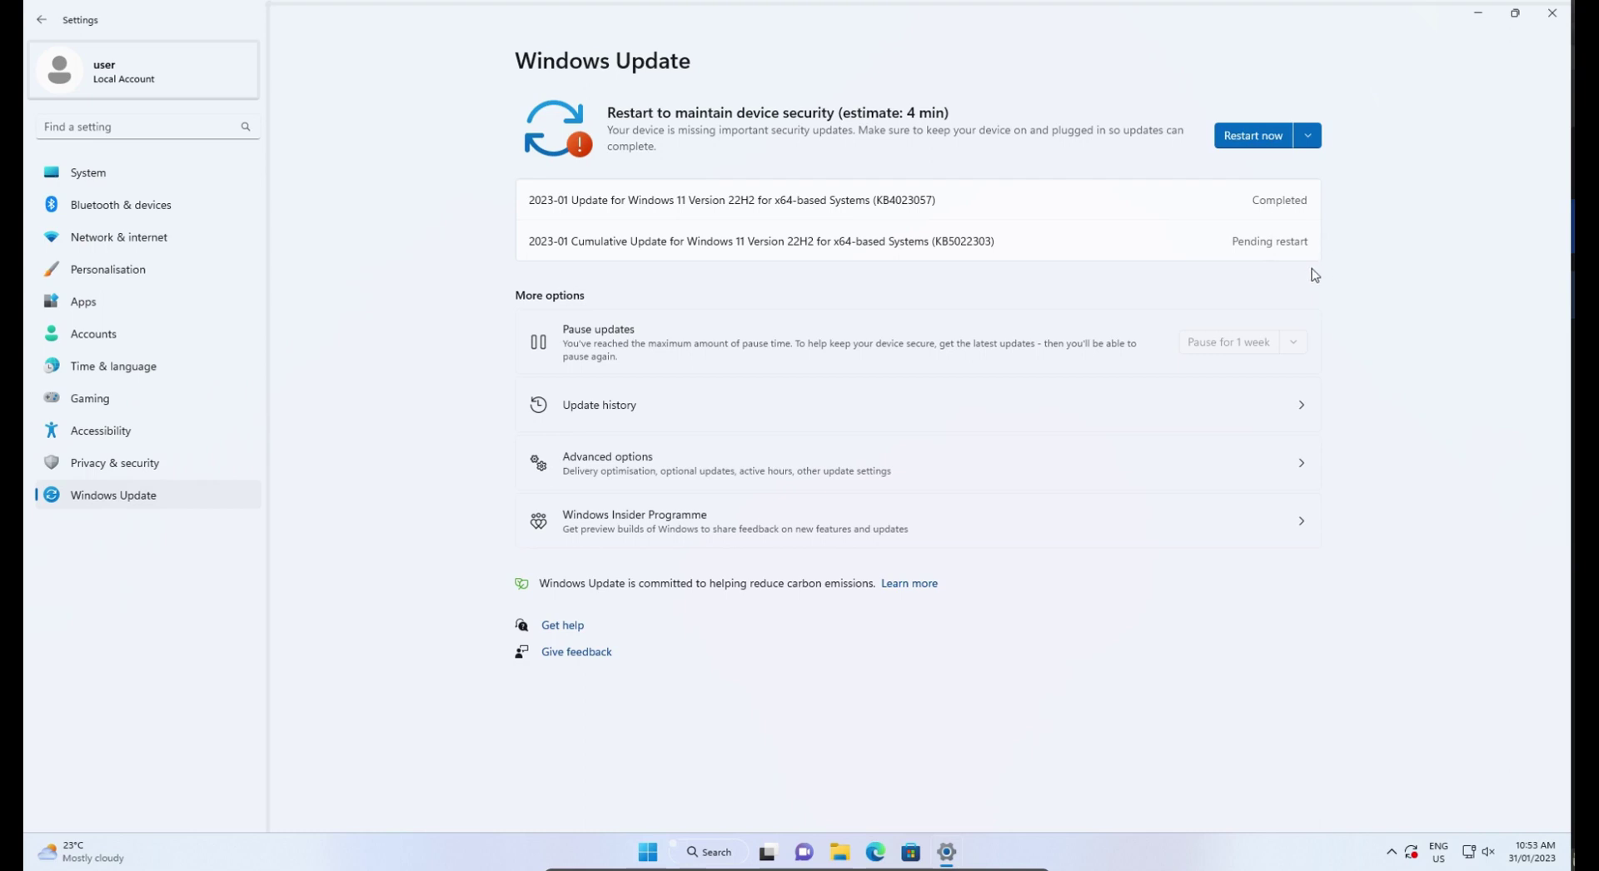
pyautogui.click(1242, 144)
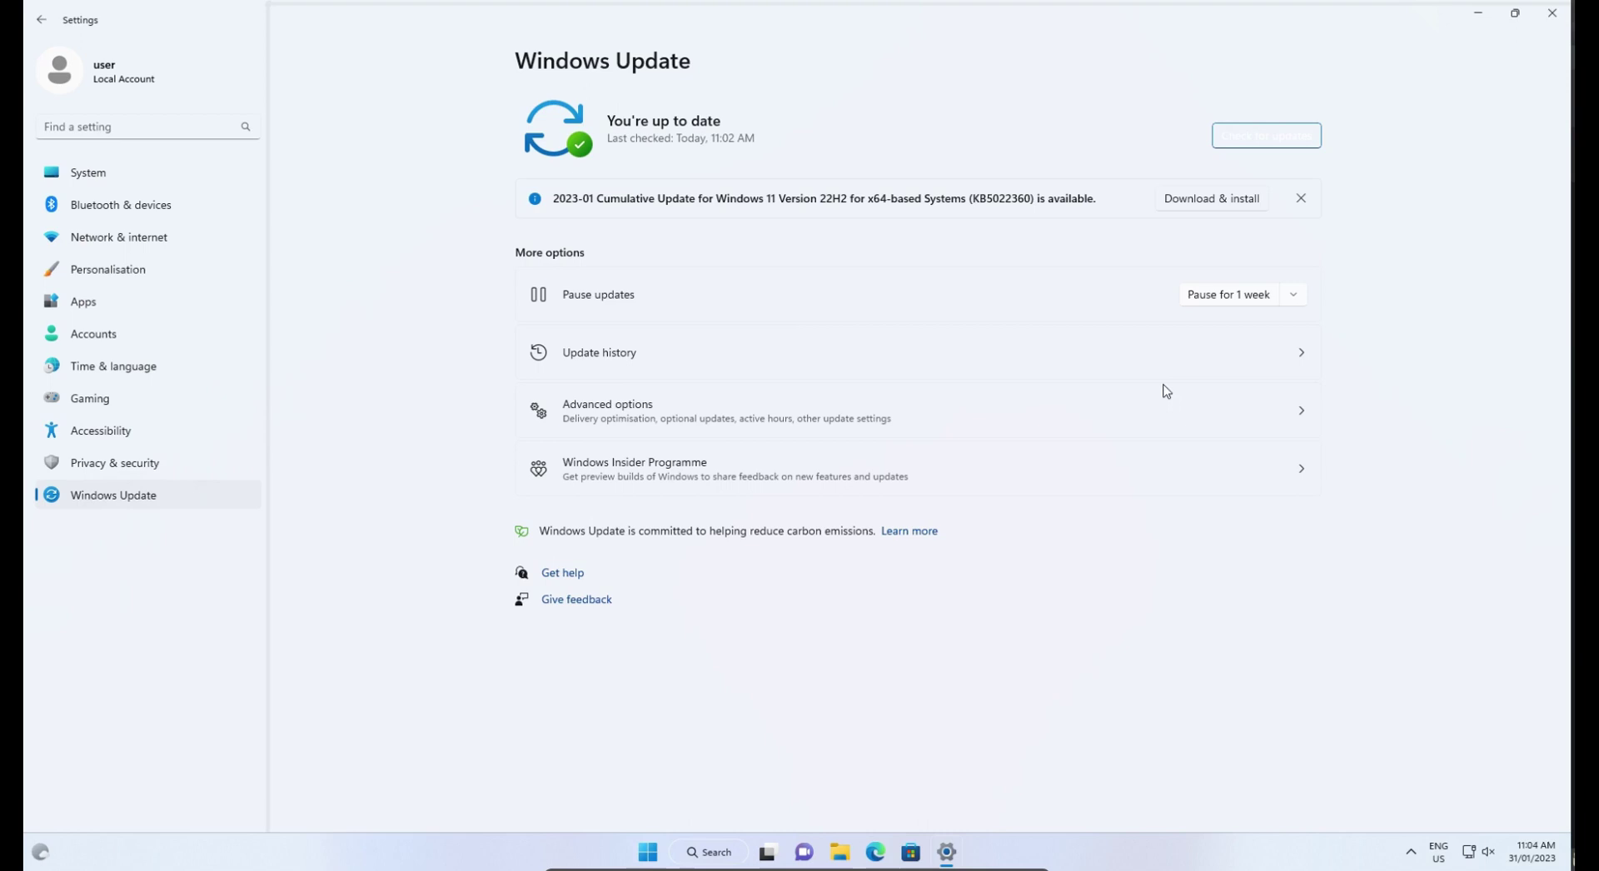
# - Run Check for updates again on the Windows Update page
pyautogui.click(1269, 143)
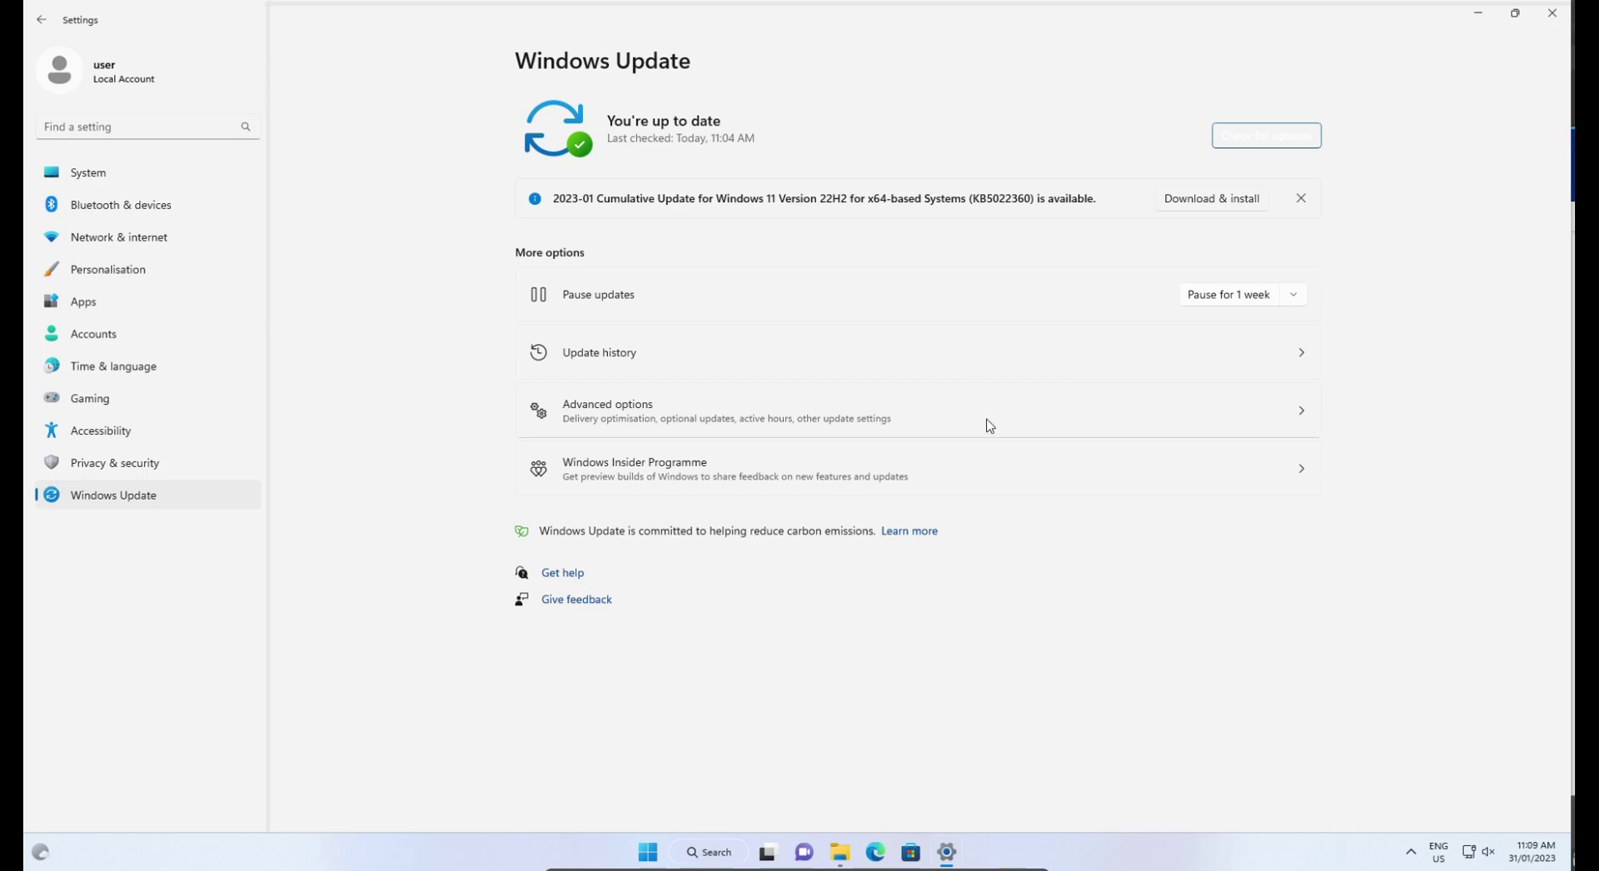
# - Close Settings and show the computer's drives in File Explorer
pyautogui.click(1551, 12)
pyautogui.click(855, 857)
pyautogui.click(66, 392)
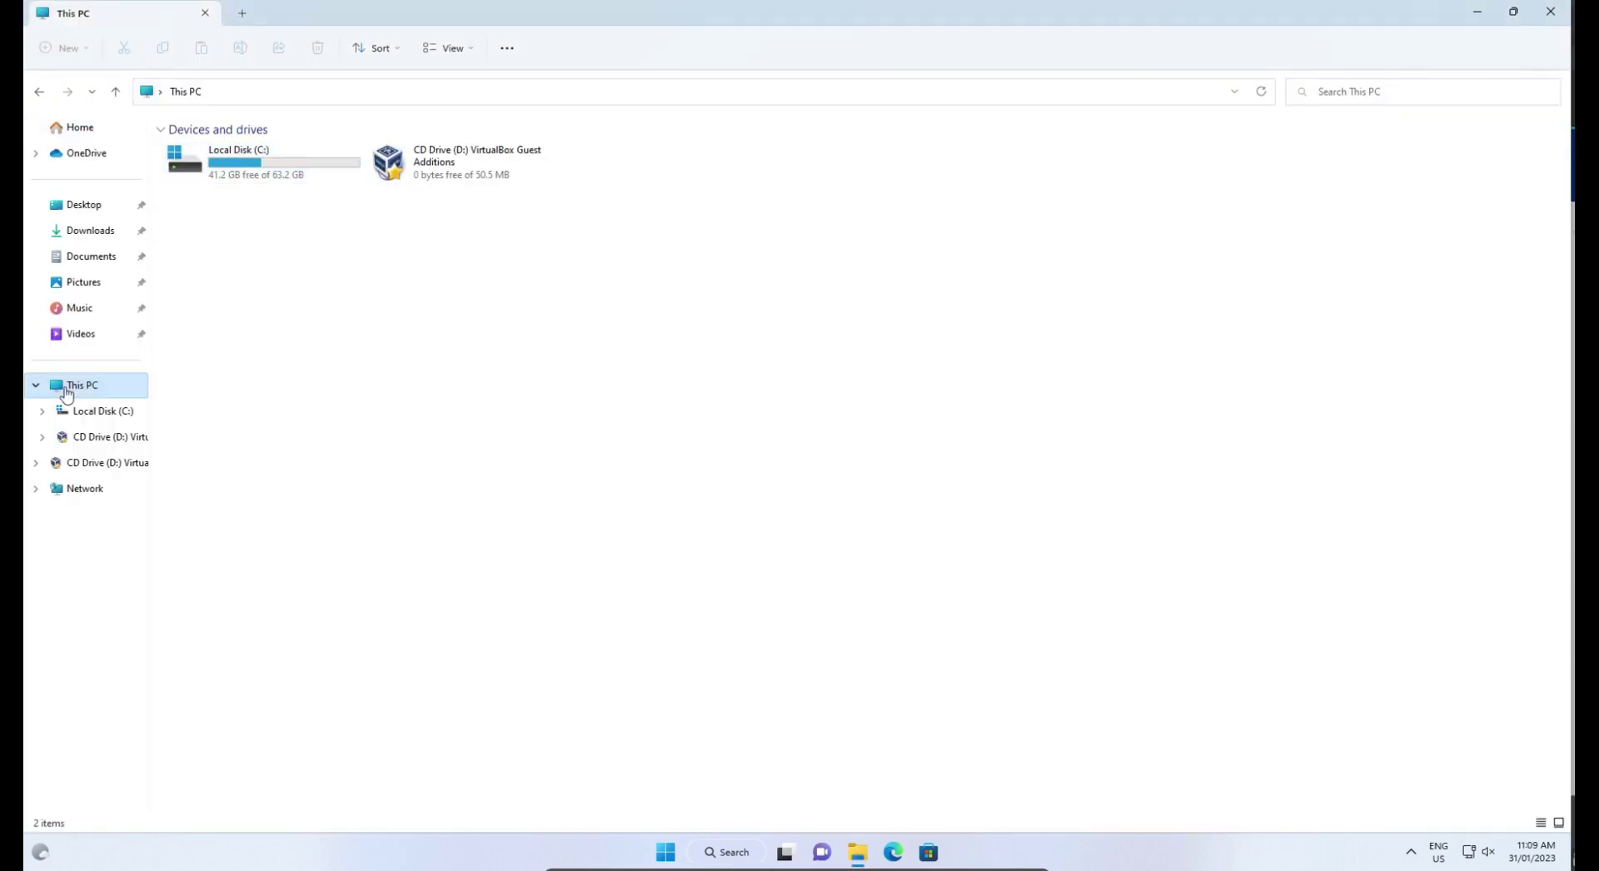
# - Open Local Disk (C:) Properties and launch Optimise from the Tools tab
pyautogui.rightClick(233, 160)
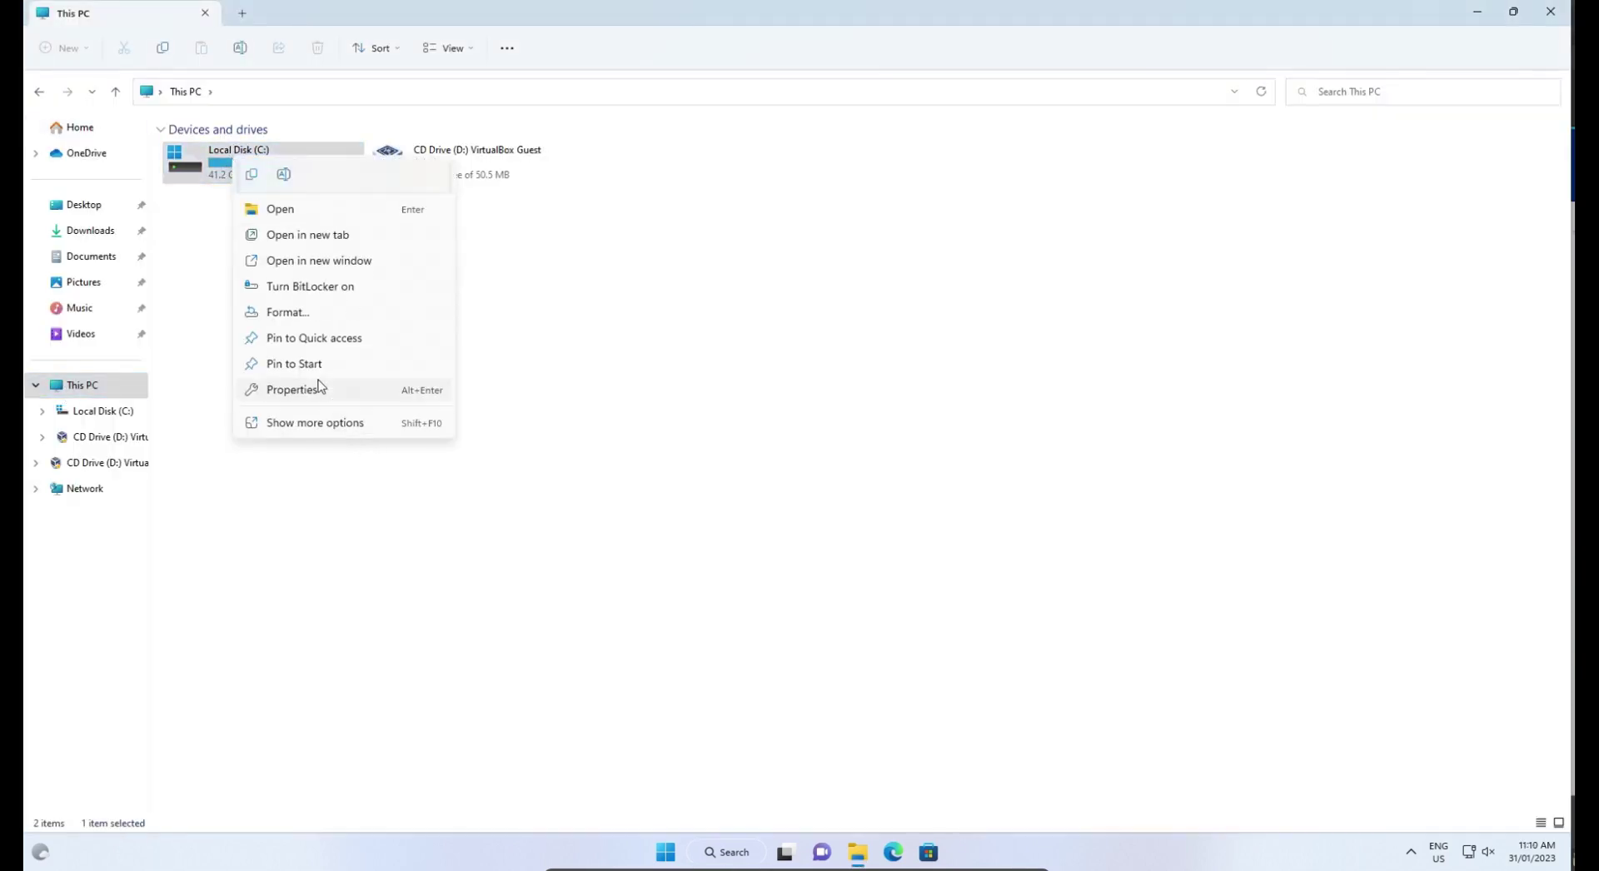
pyautogui.click(316, 396)
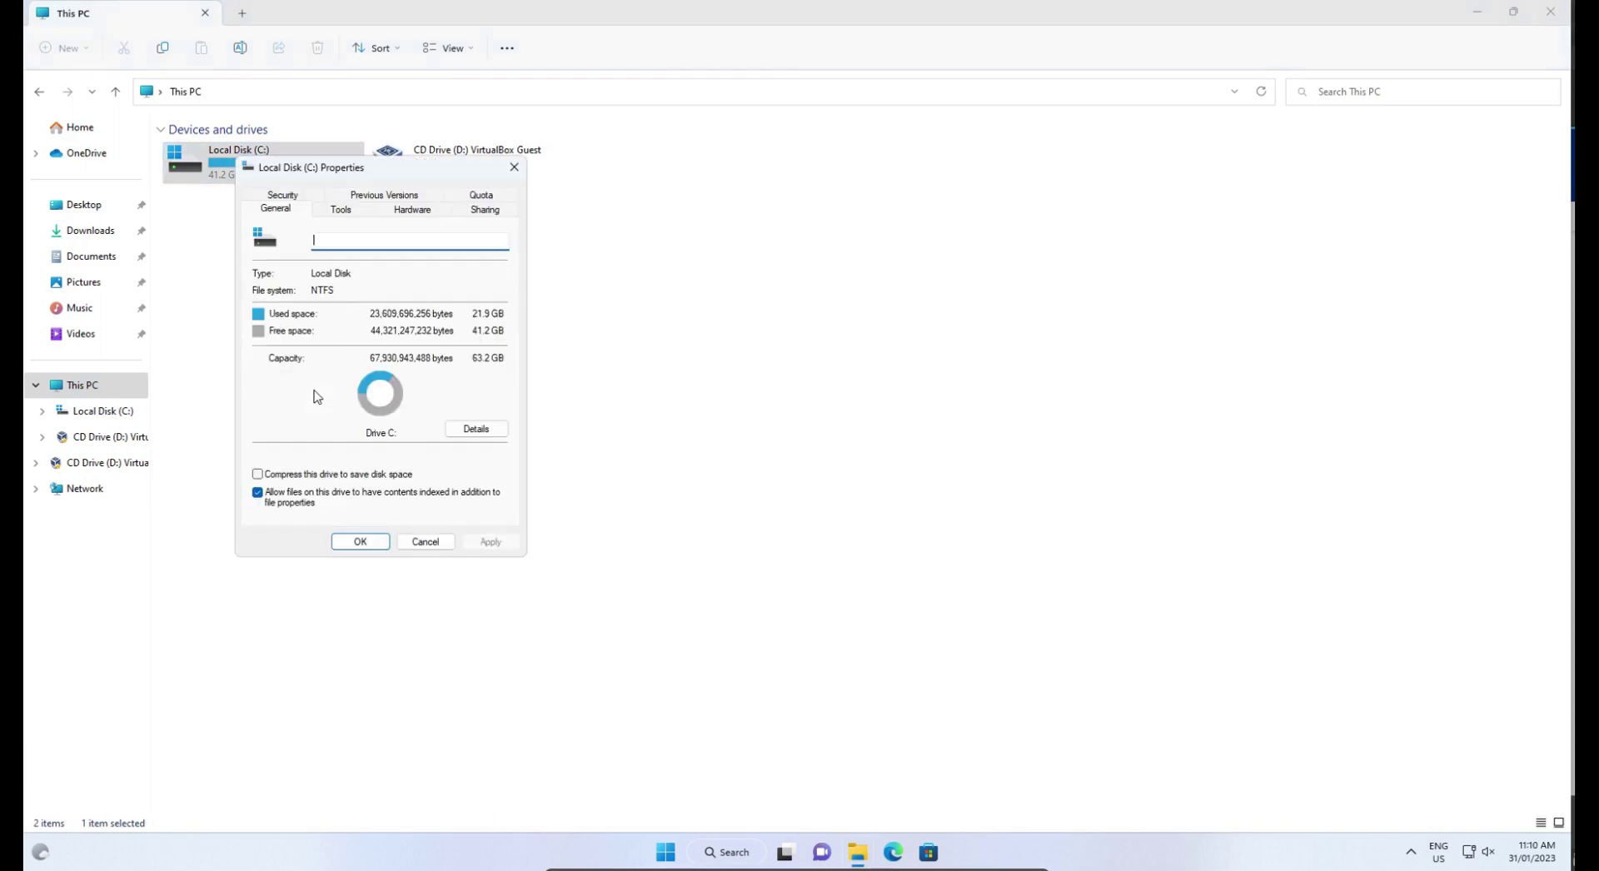
pyautogui.click(339, 211)
pyautogui.moveTo(406, 166); pyautogui.dragTo(837, 268)
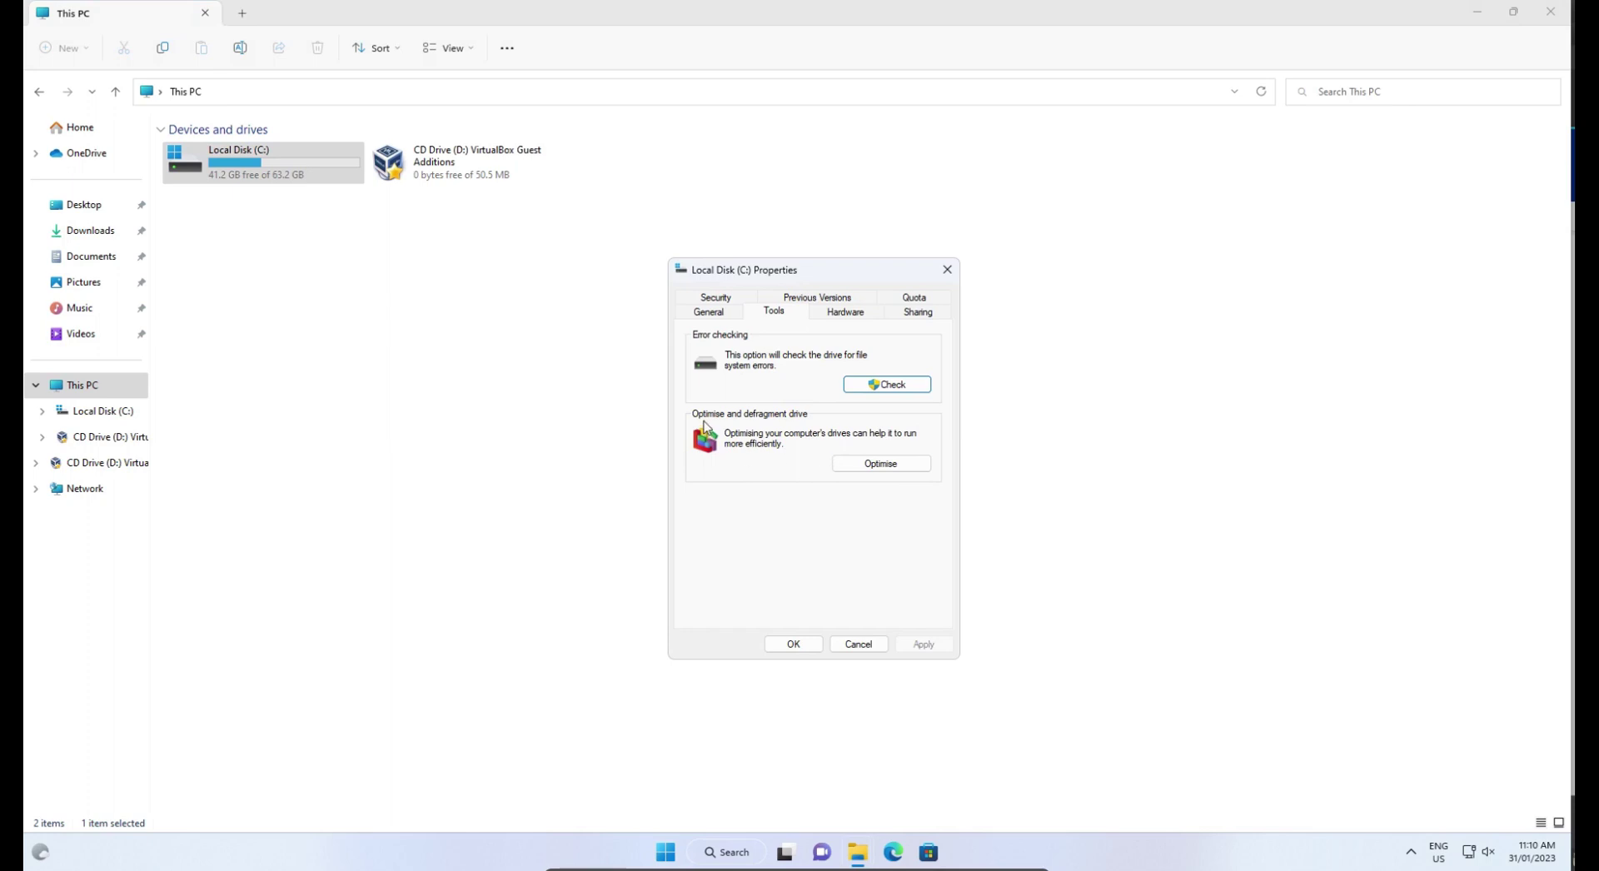
pyautogui.click(880, 462)
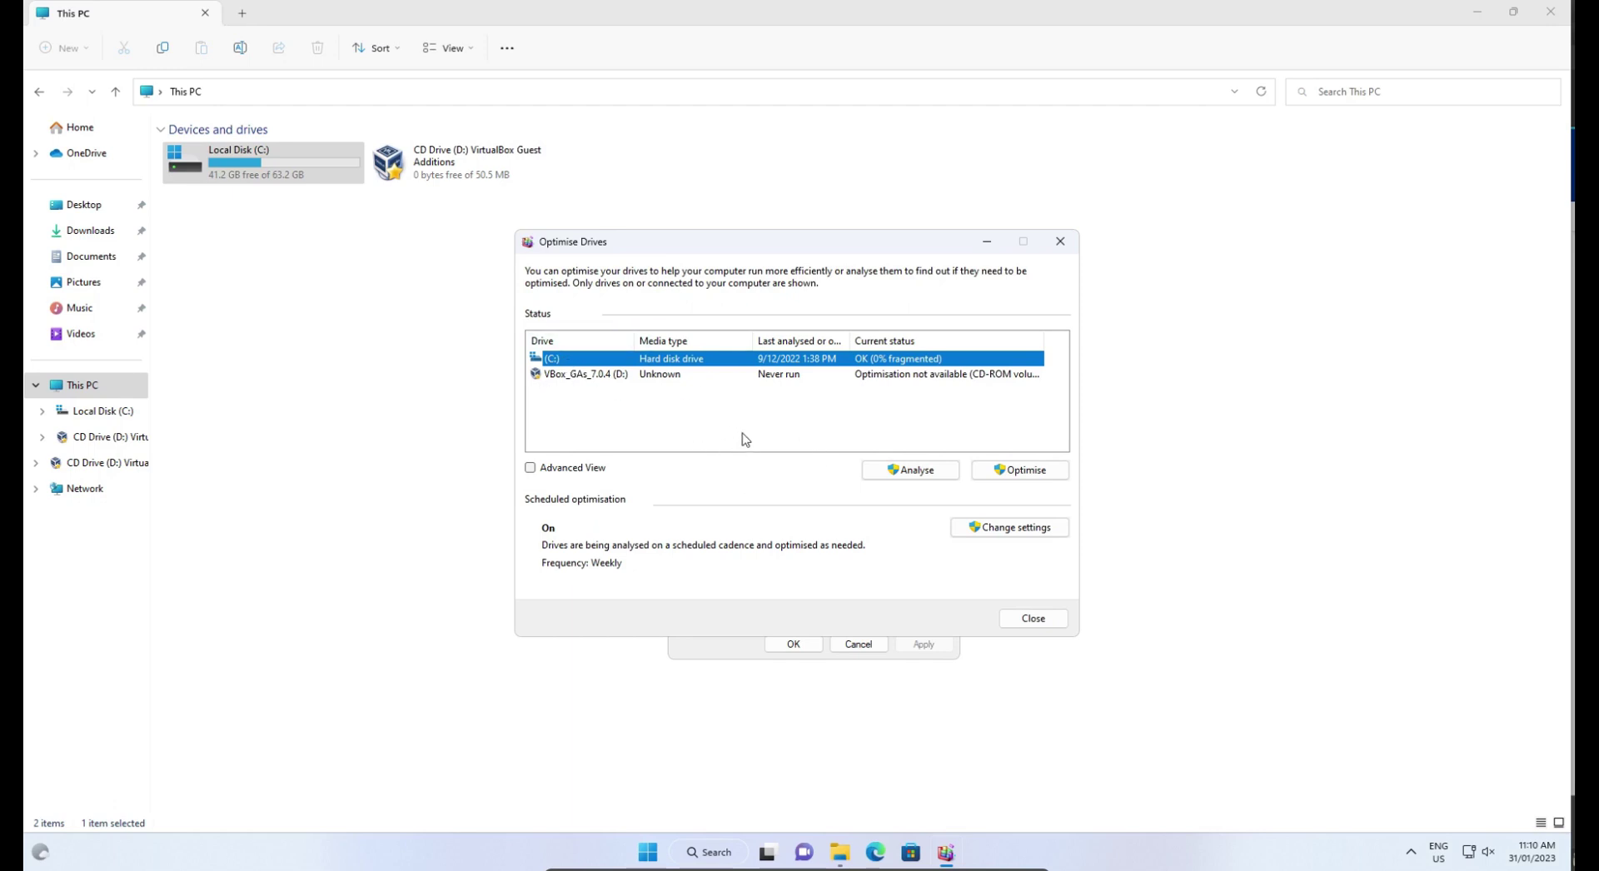
# - Analyse and optimise drive C: (11% fragmented), and bring up its scheduled optimisation settings
pyautogui.click(917, 479)
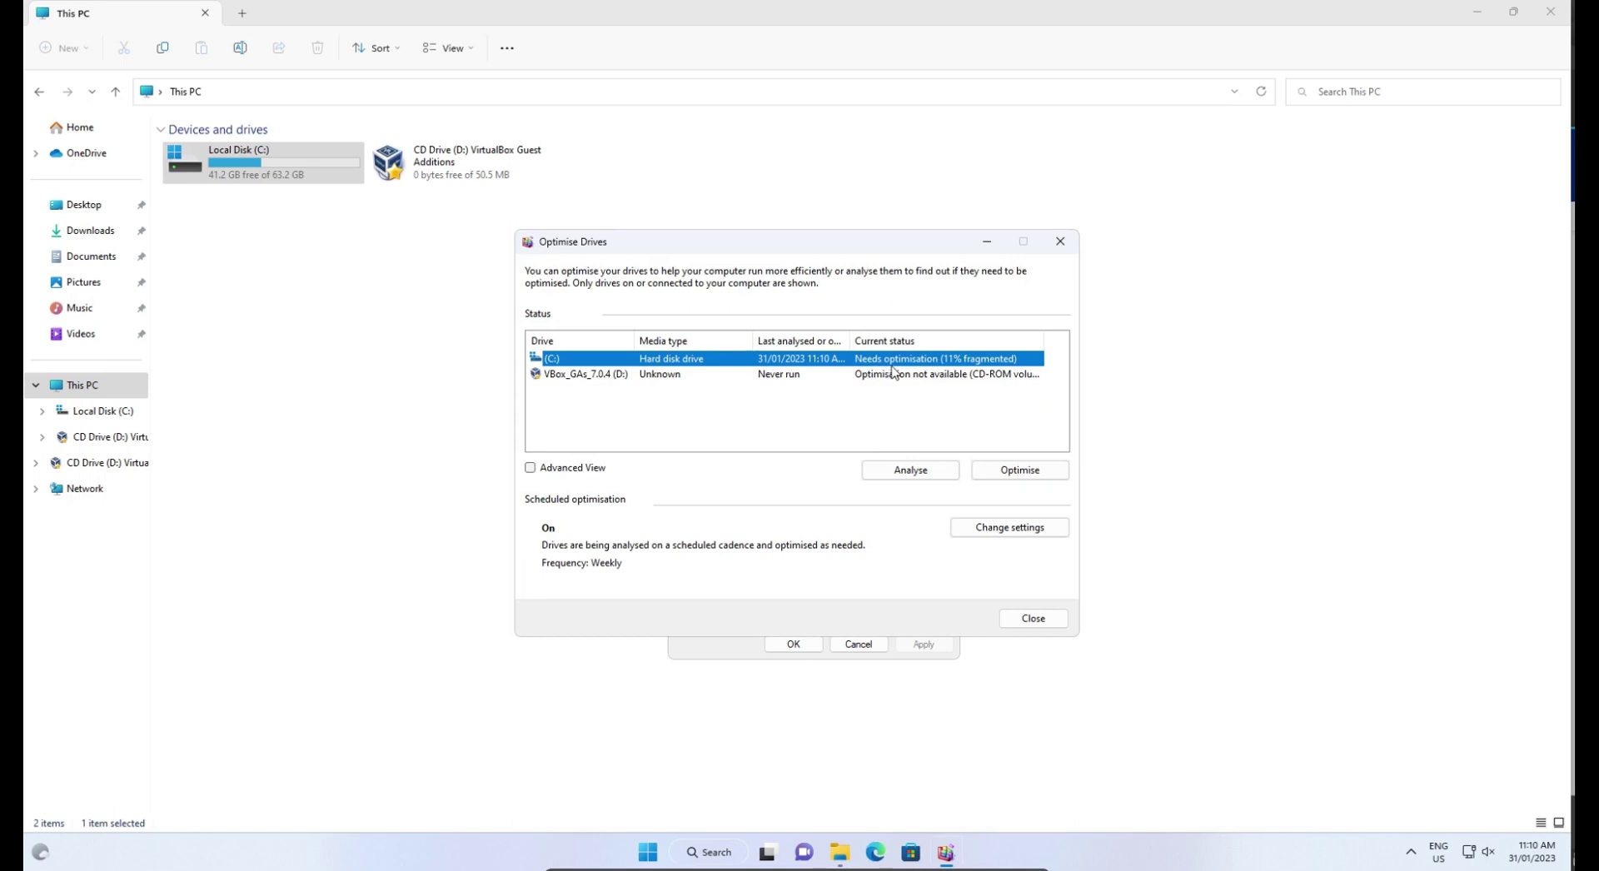
pyautogui.click(1004, 472)
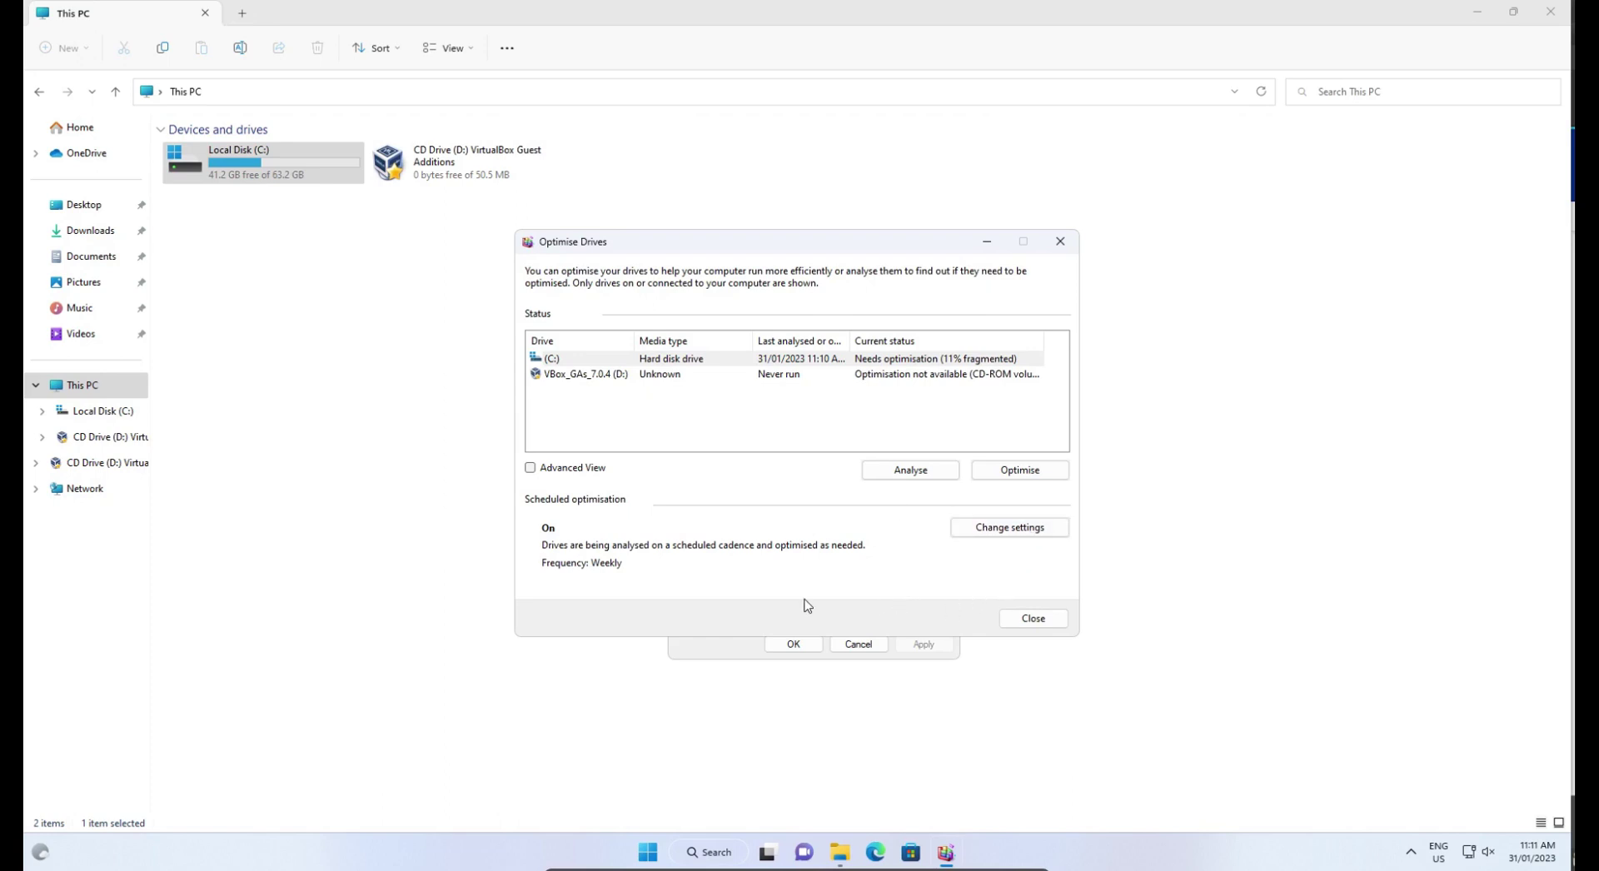
pyautogui.click(1005, 541)
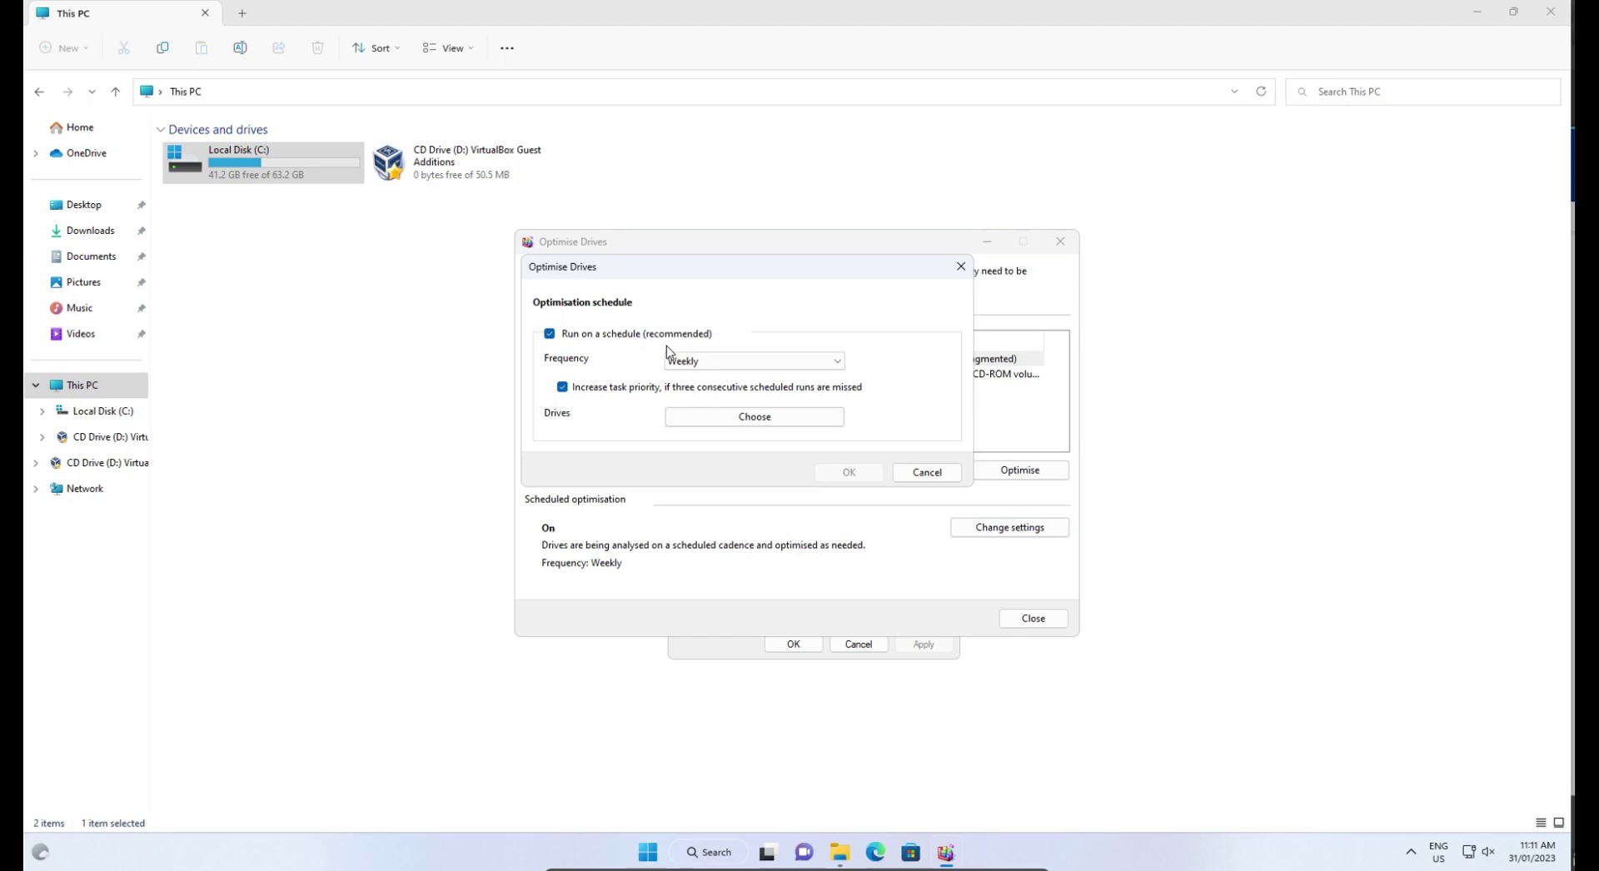
# - Review the optimisation schedule frequency choices twice, leaving the schedule on Weekly
pyautogui.click(827, 365)
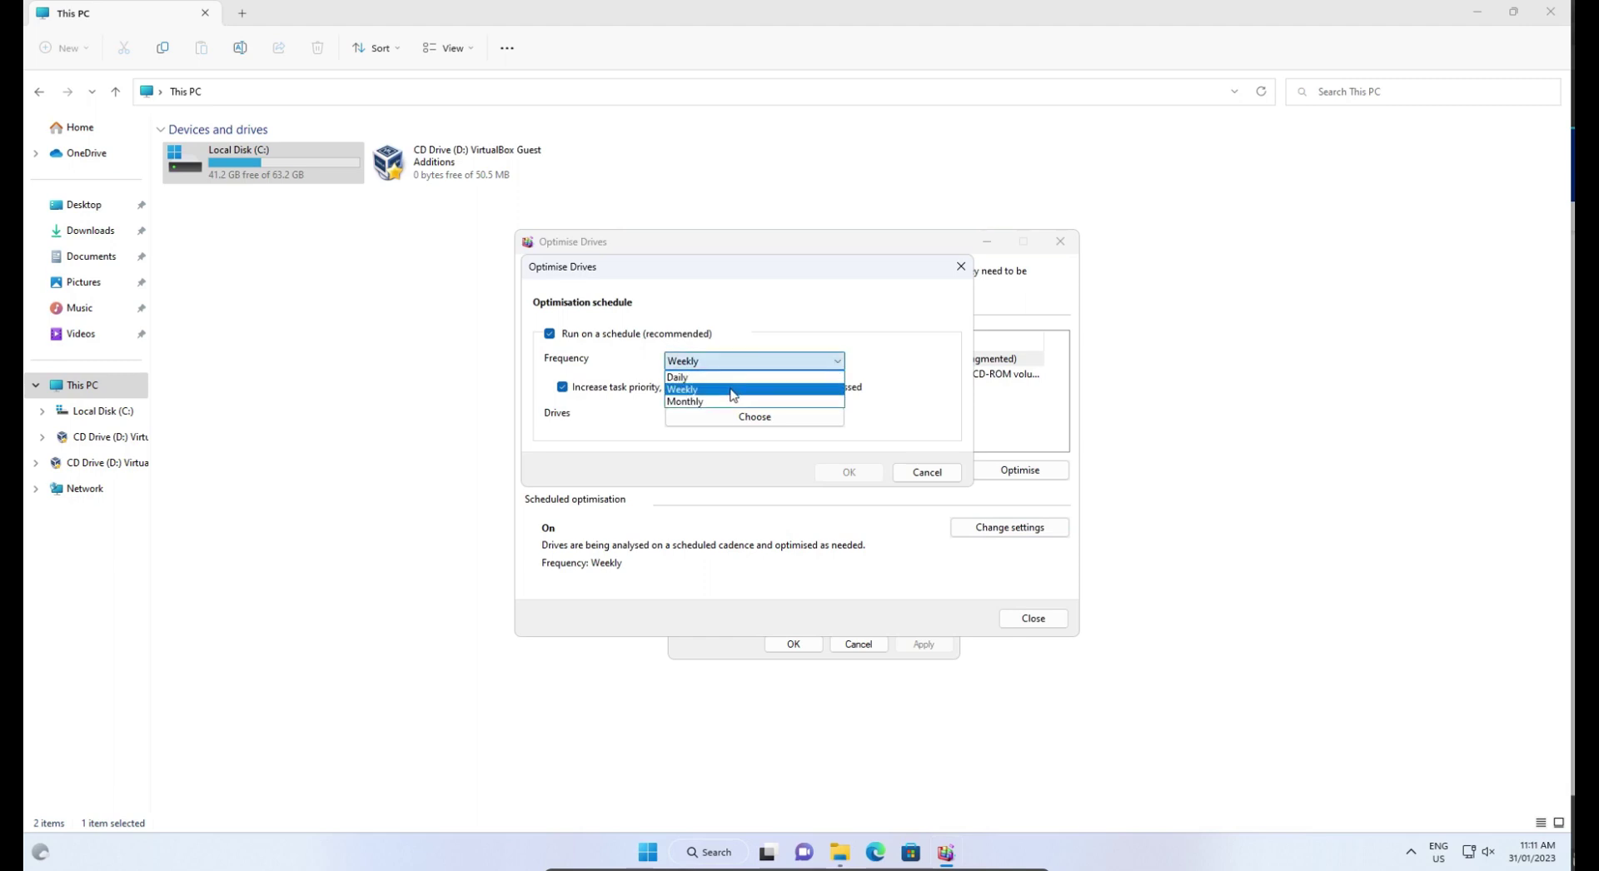
pyautogui.click(931, 354)
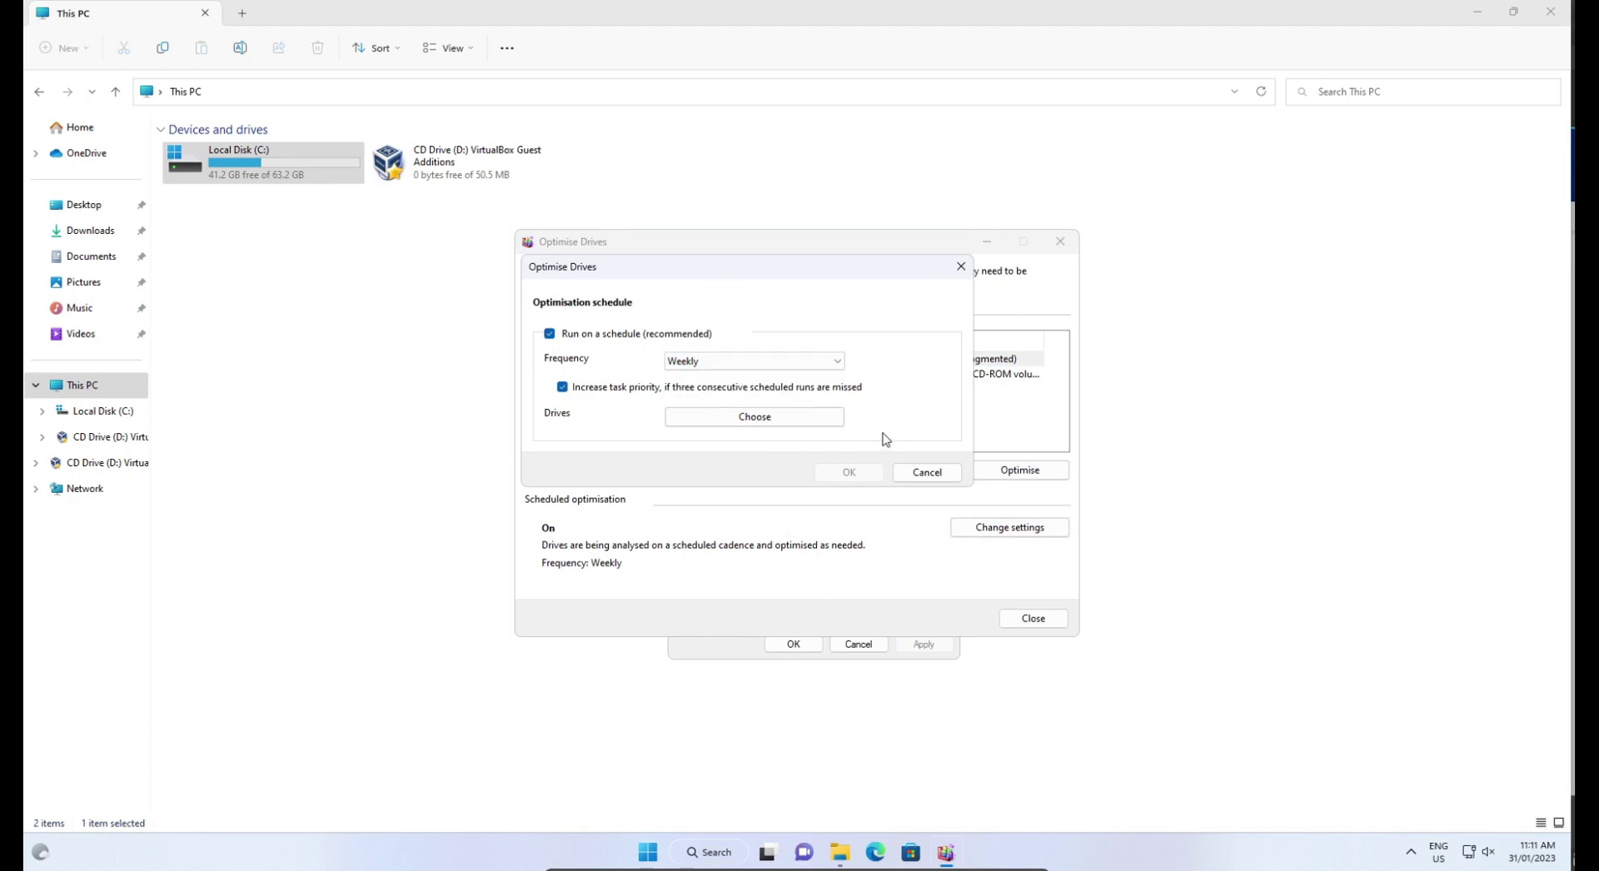
pyautogui.click(961, 266)
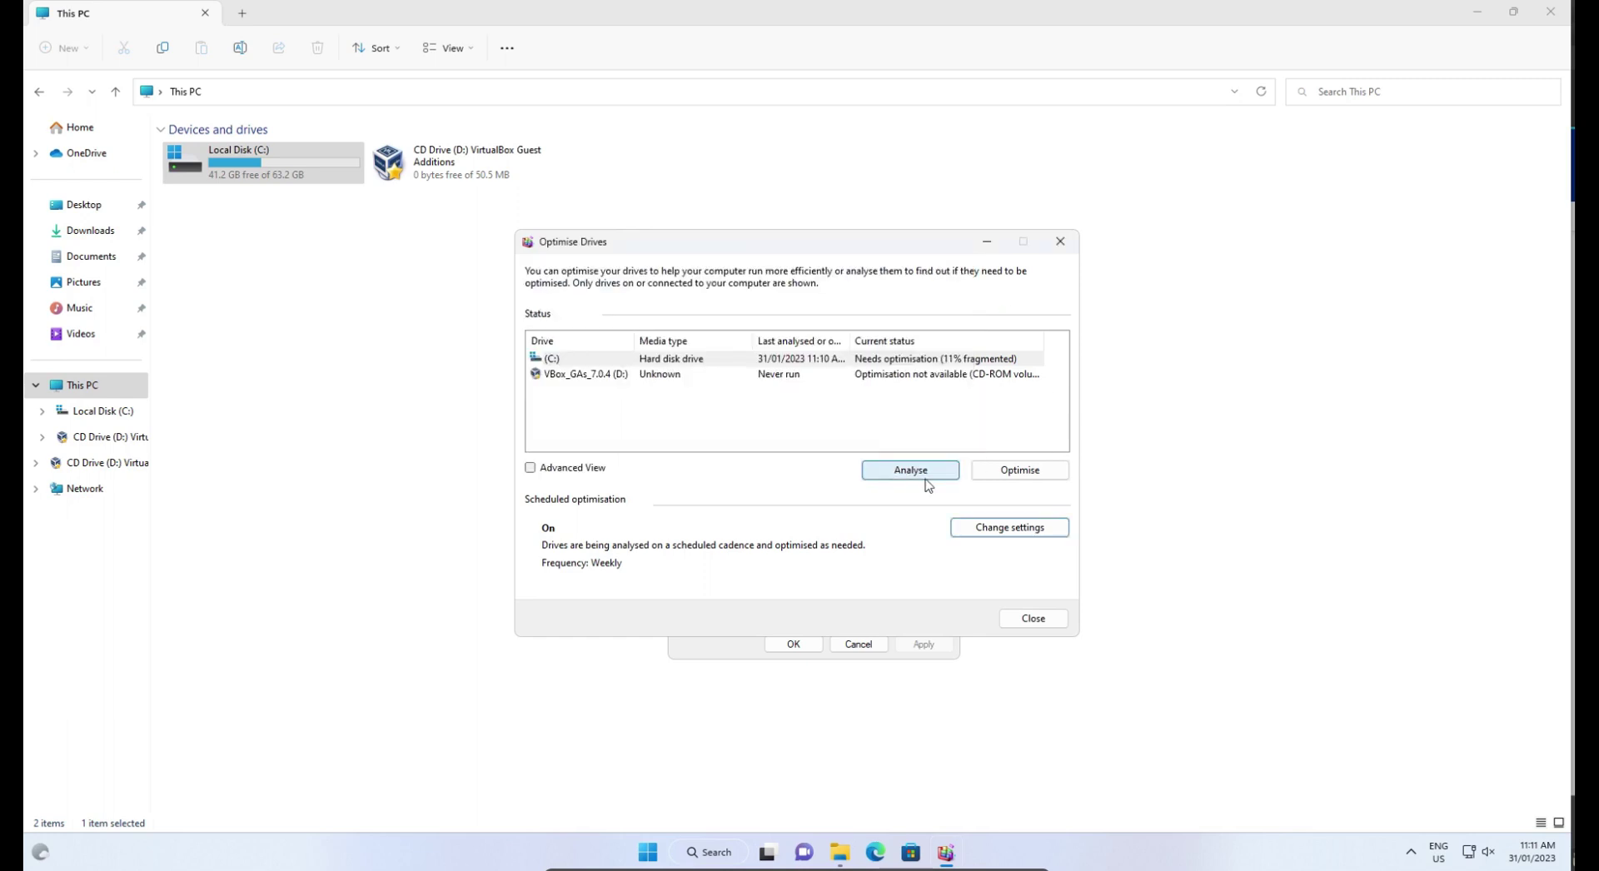
pyautogui.click(990, 534)
pyautogui.click(826, 365)
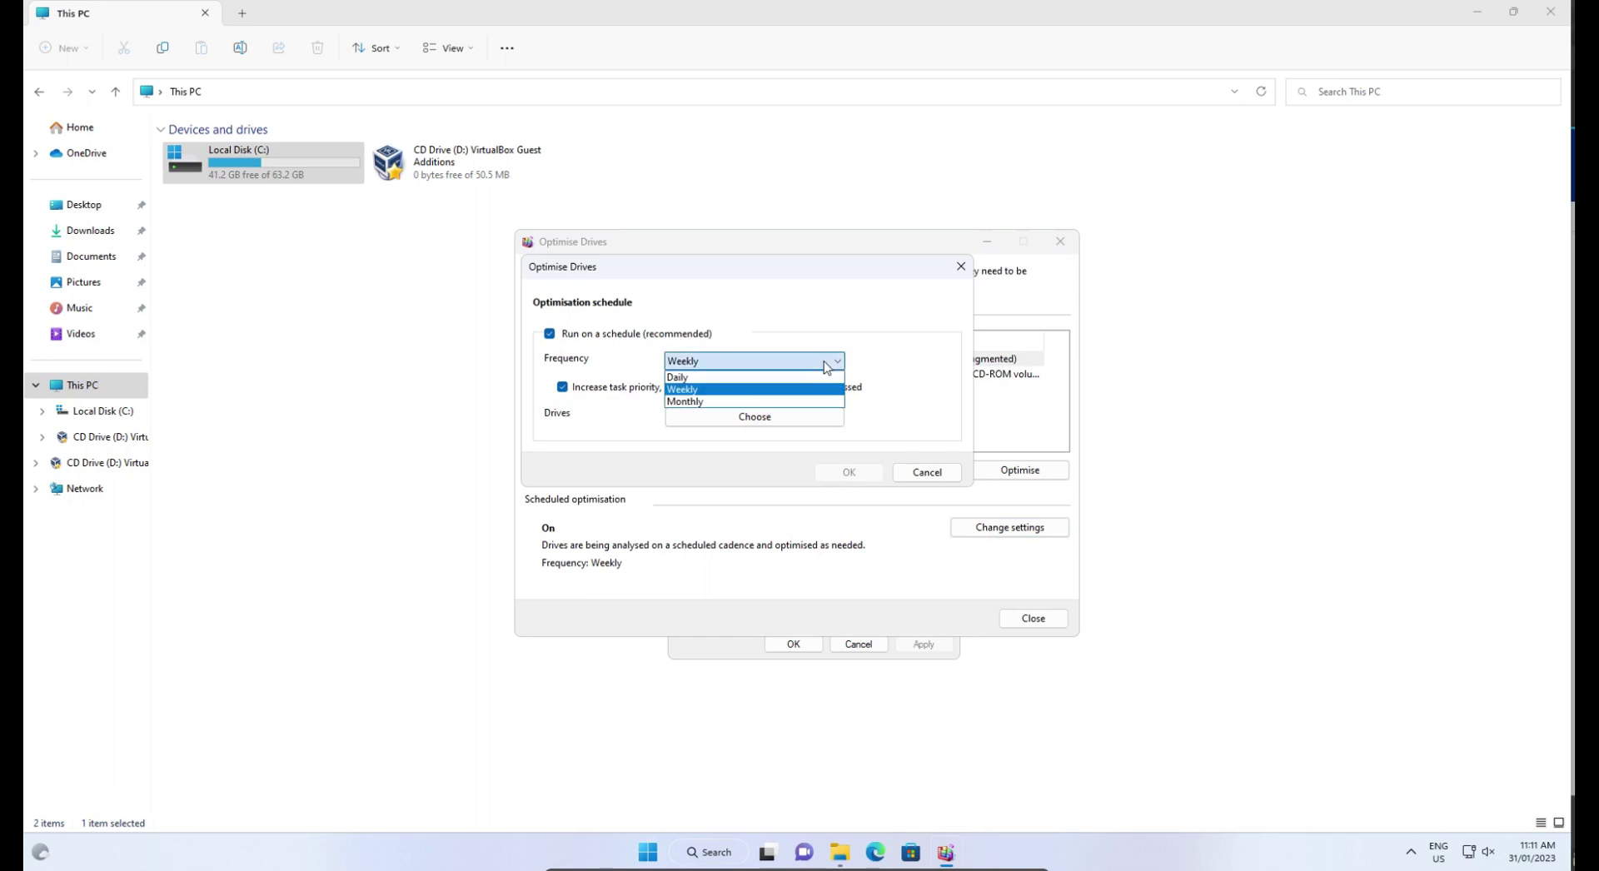
pyautogui.click(772, 430)
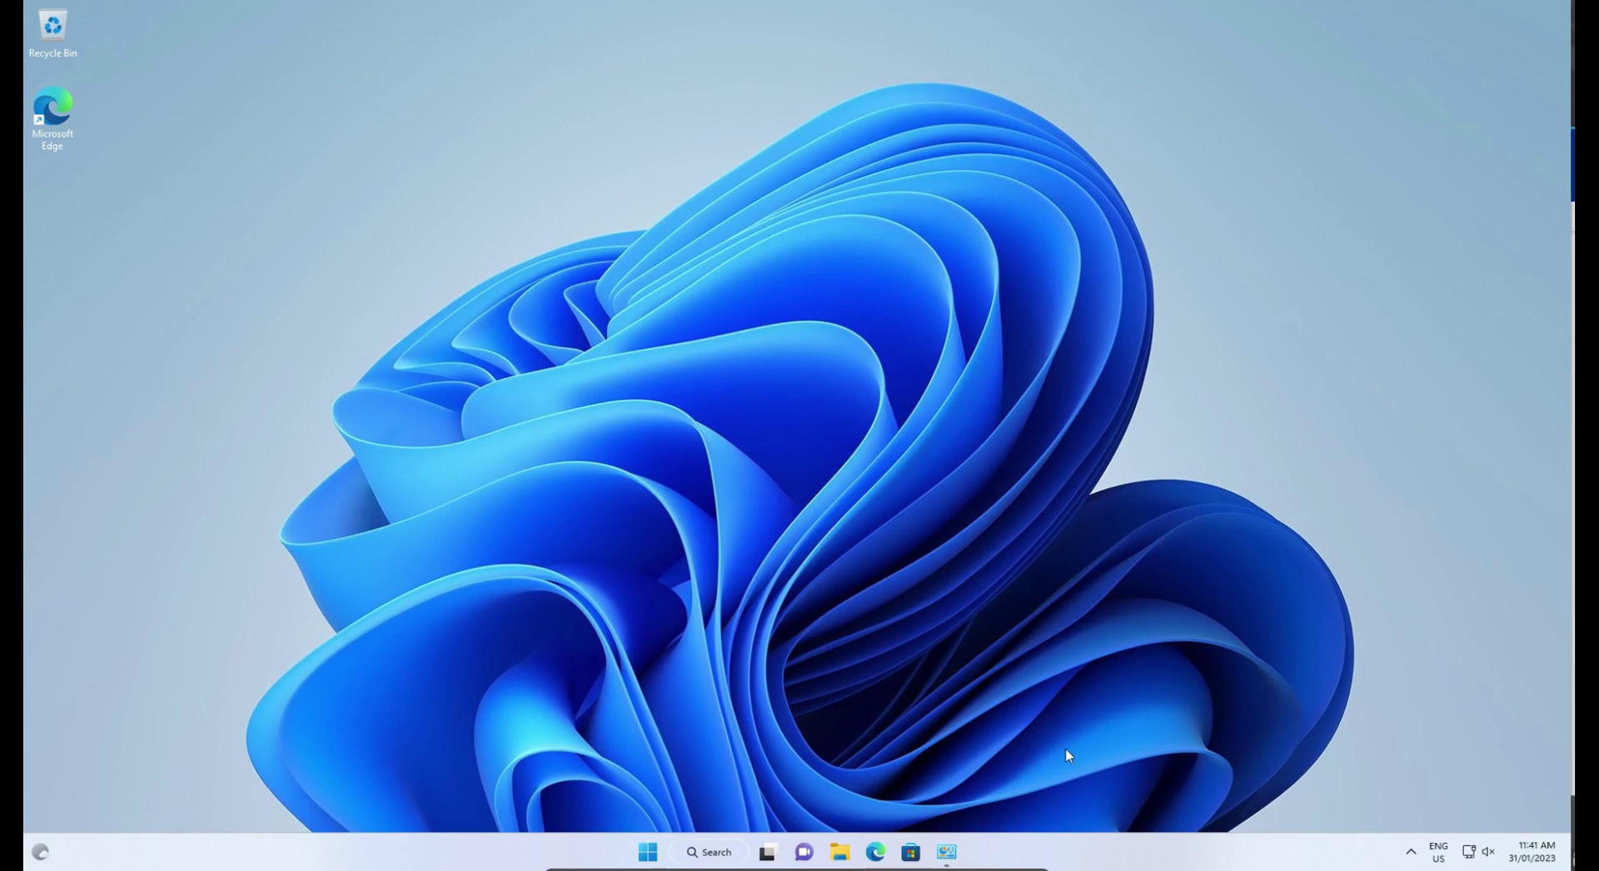
# - Launch Settings and browse the list under System > Troubleshoot > Other trouble-shooters
pyautogui.click(648, 851)
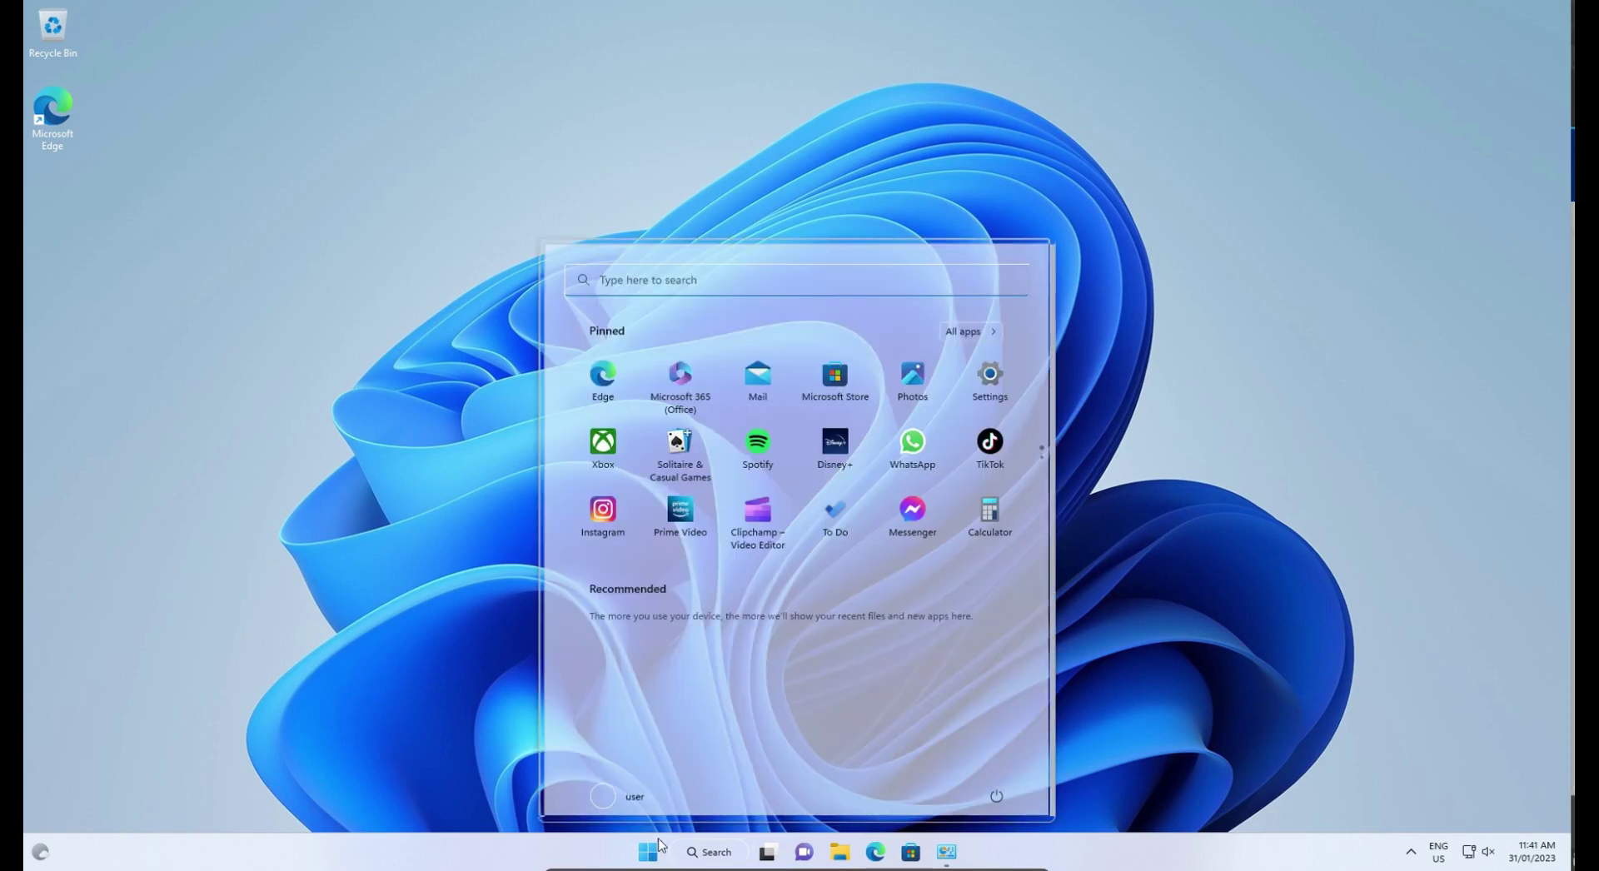
pyautogui.click(997, 400)
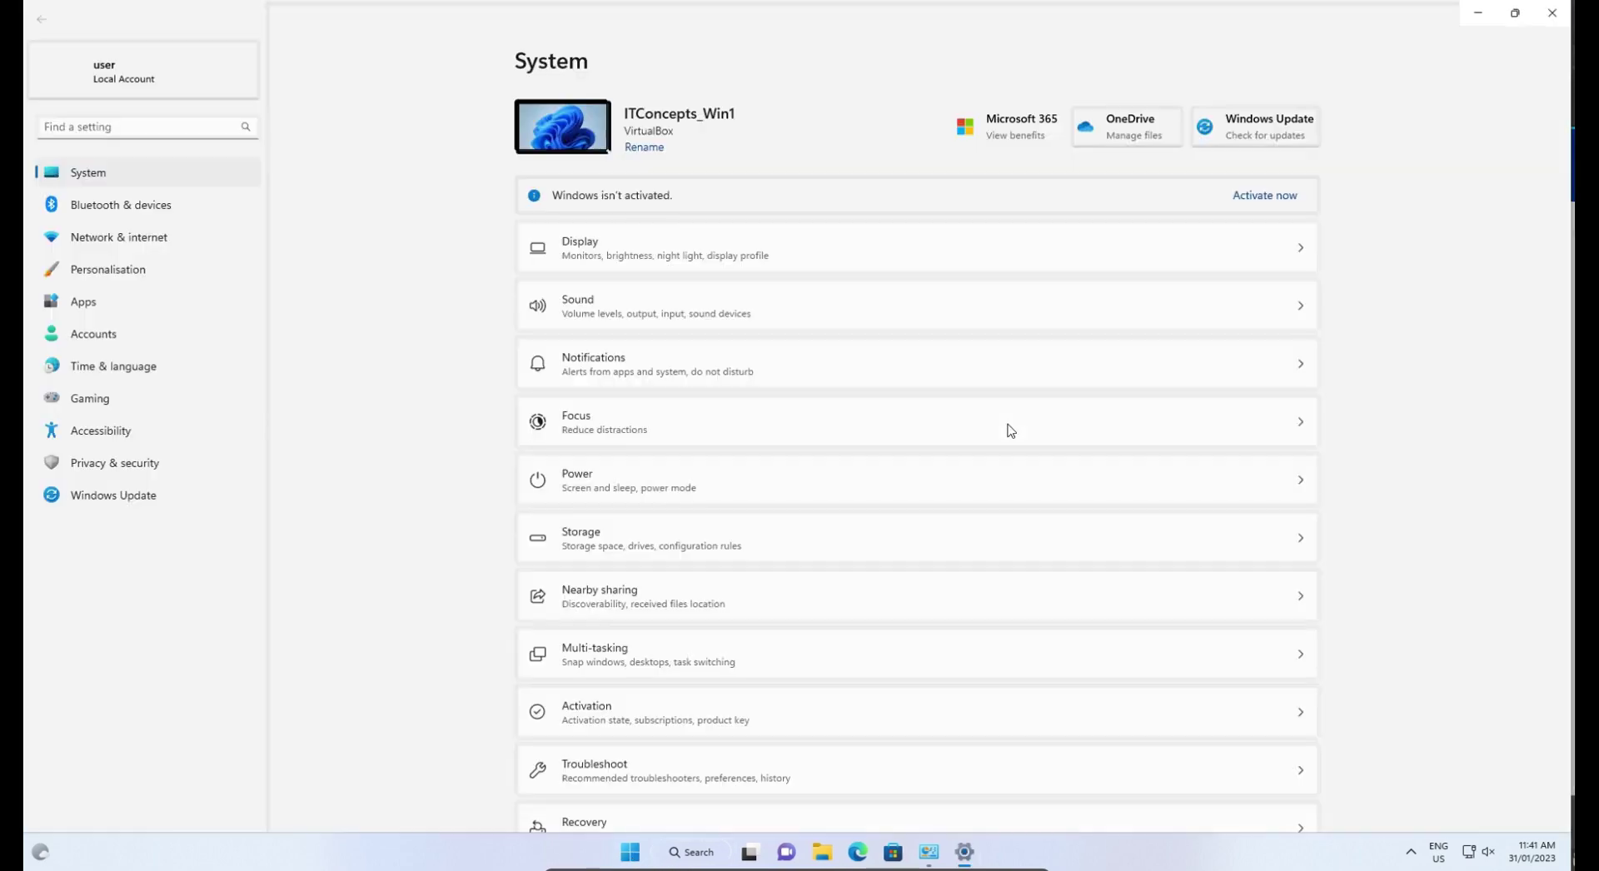
pyautogui.scroll(-3, 852, 475)
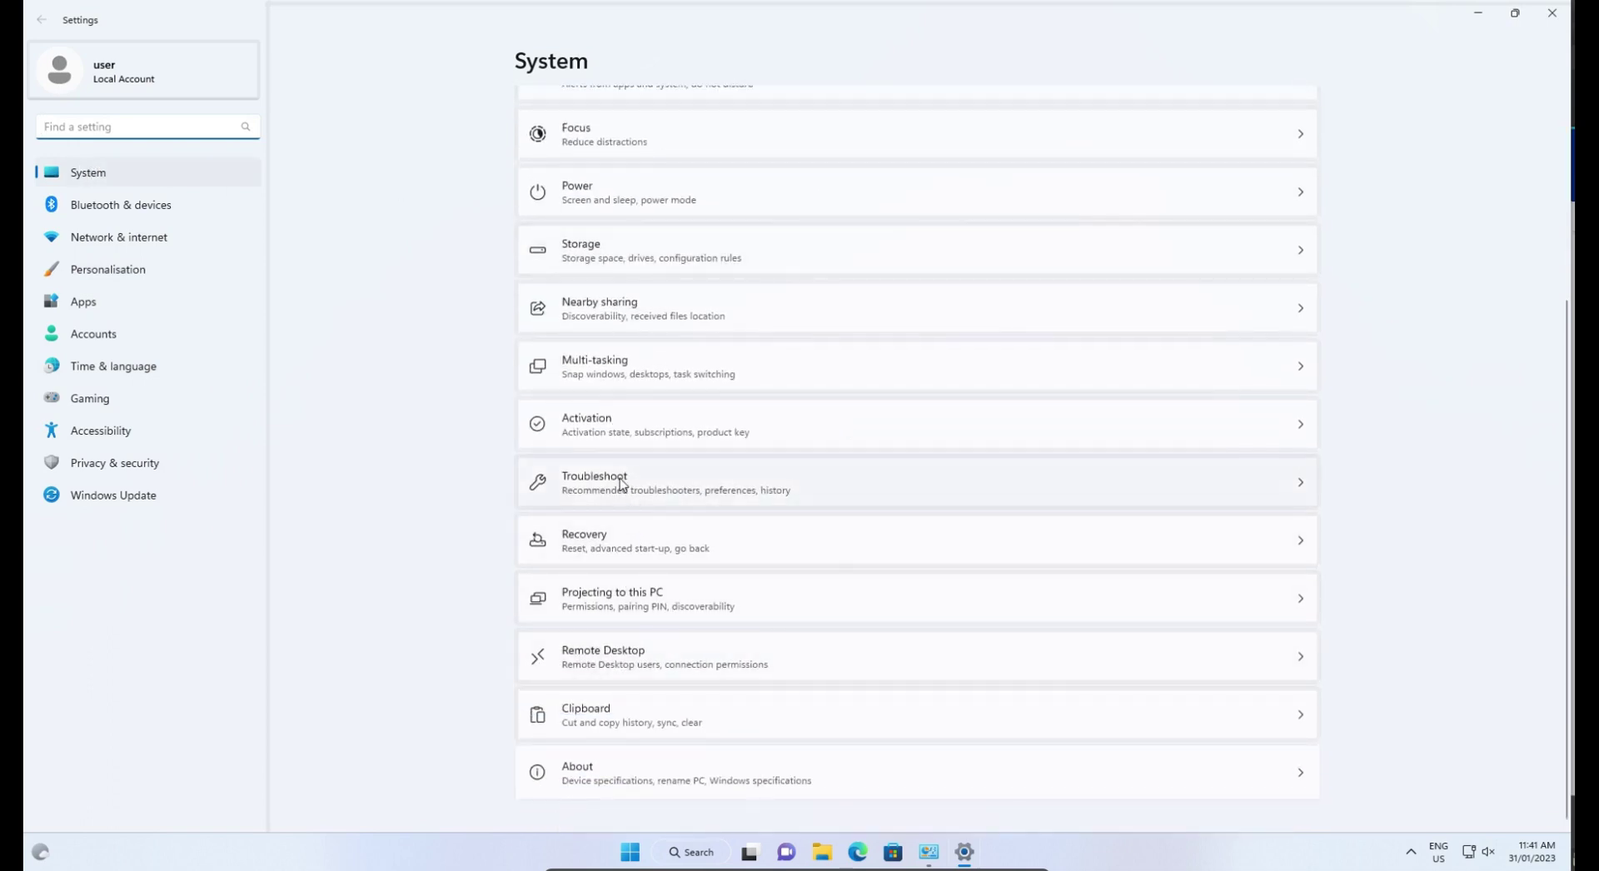
pyautogui.click(623, 483)
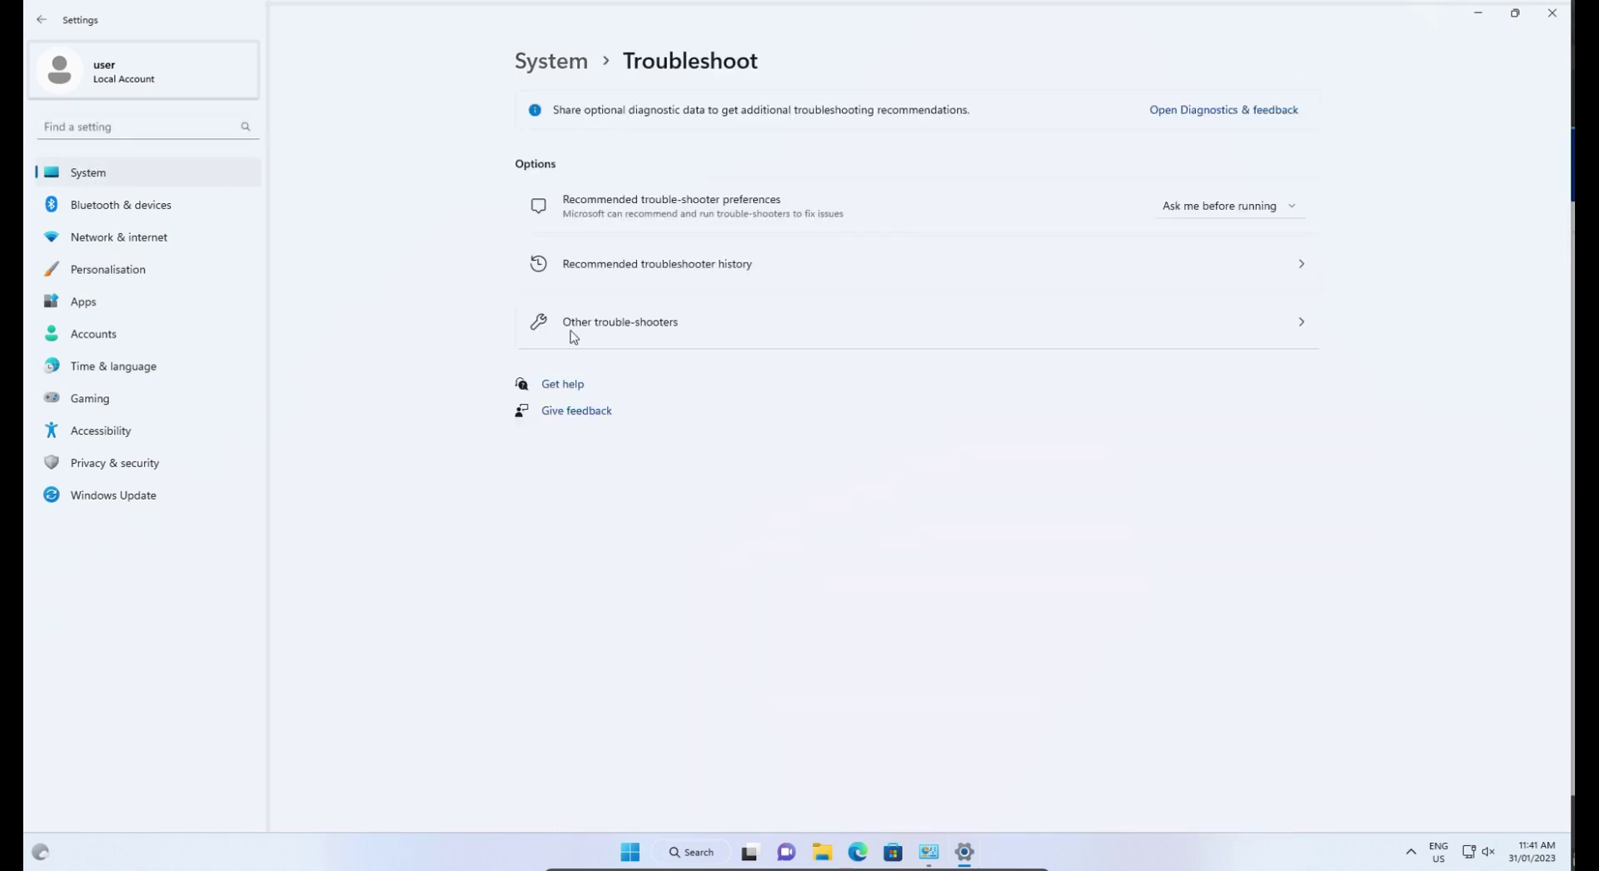
pyautogui.click(707, 339)
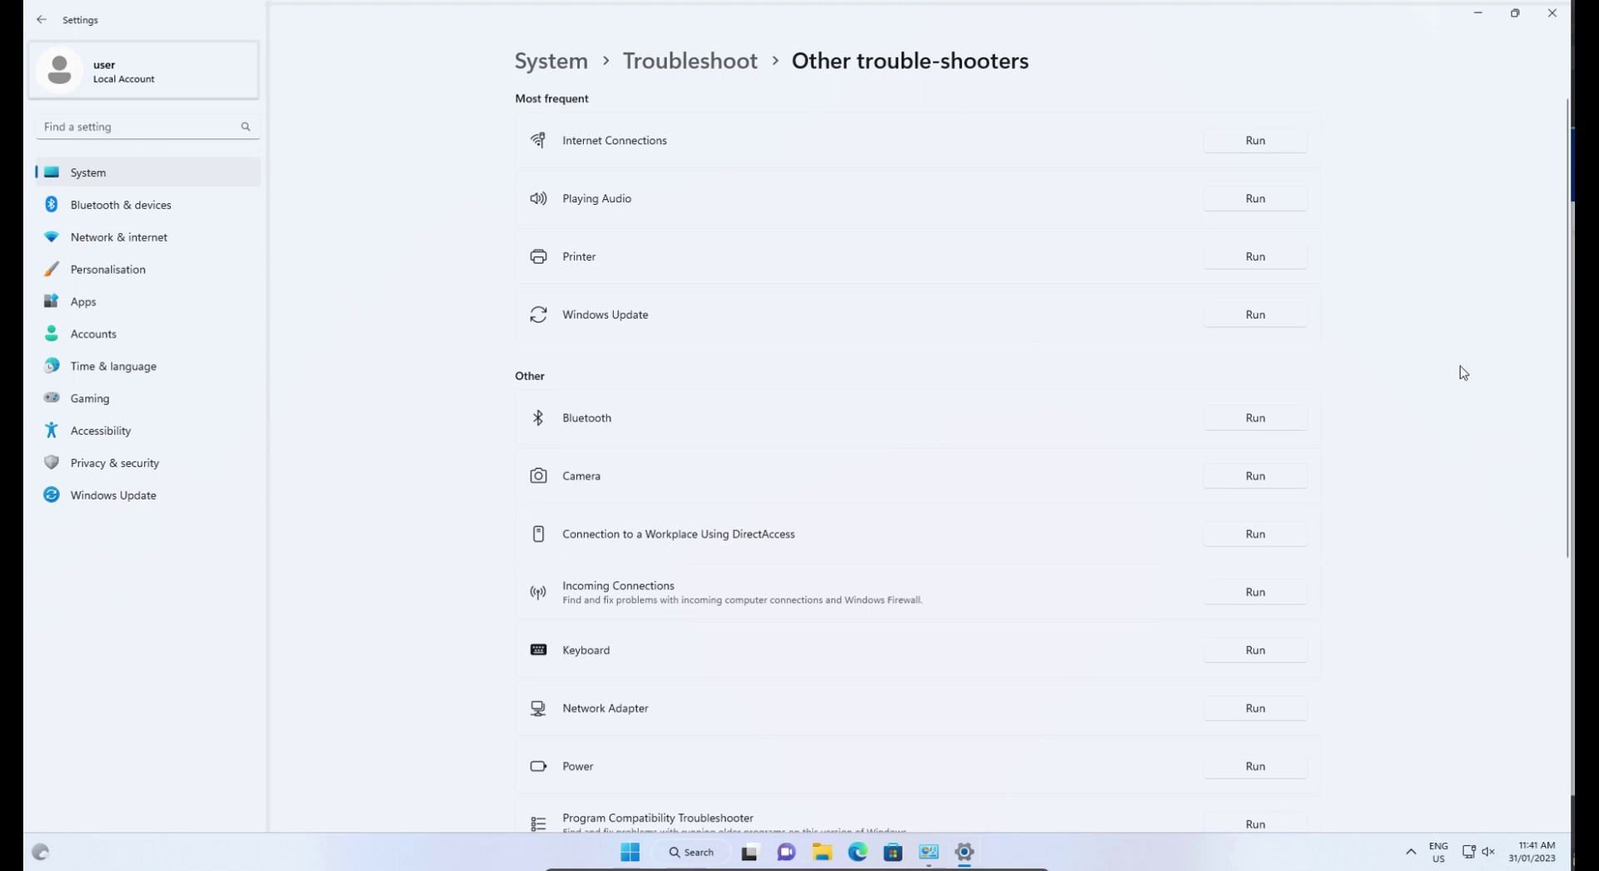
pyautogui.scroll(-5, 1462, 375)
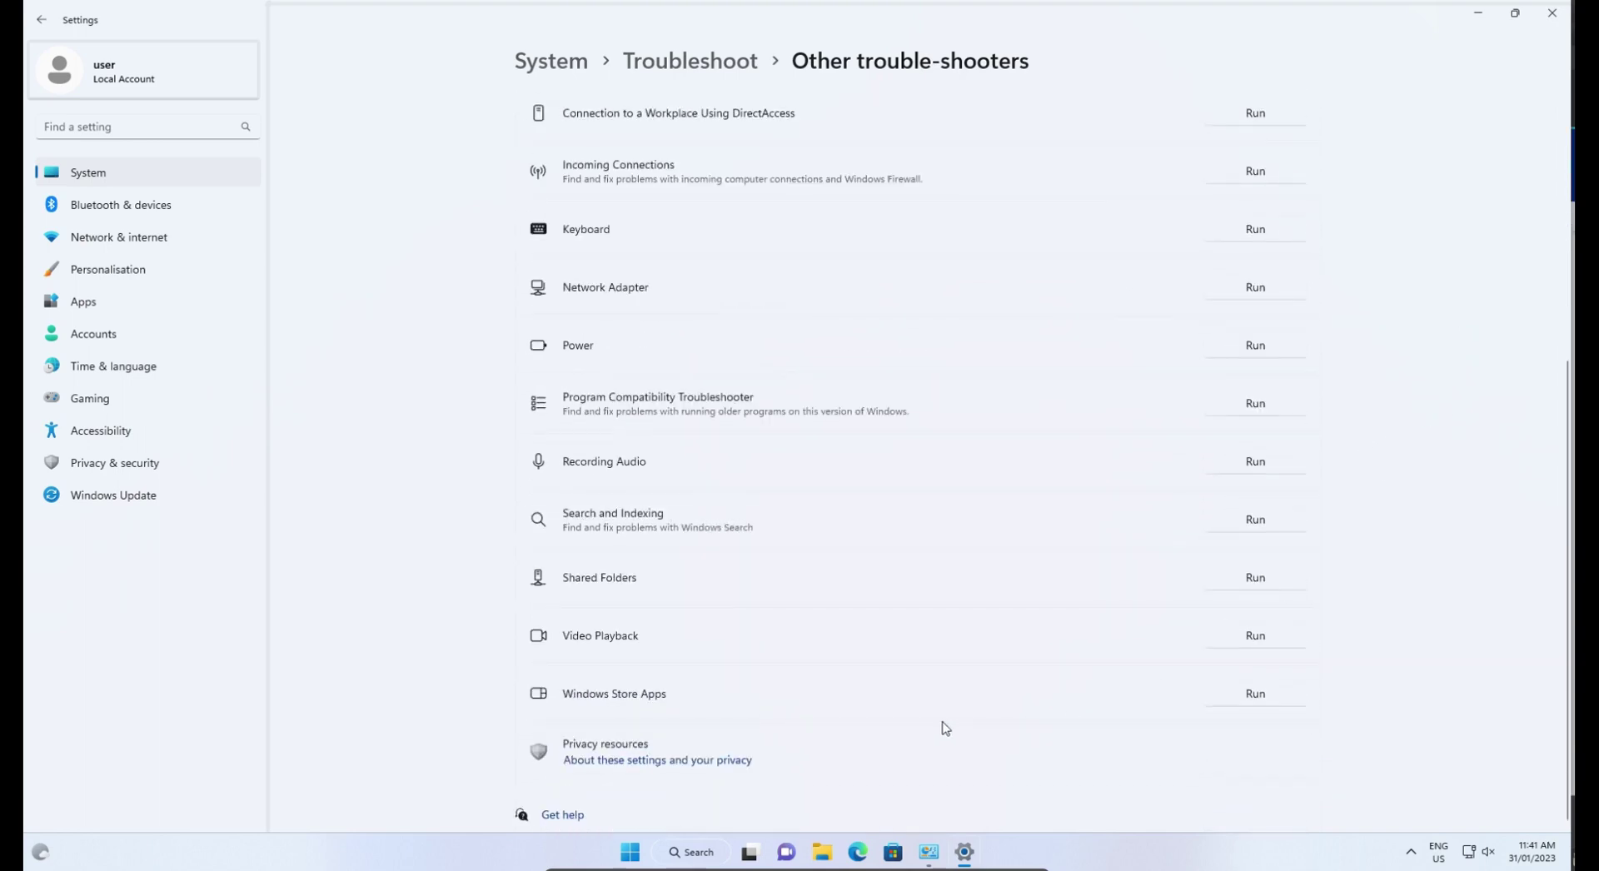
pyautogui.scroll(4, 830, 544)
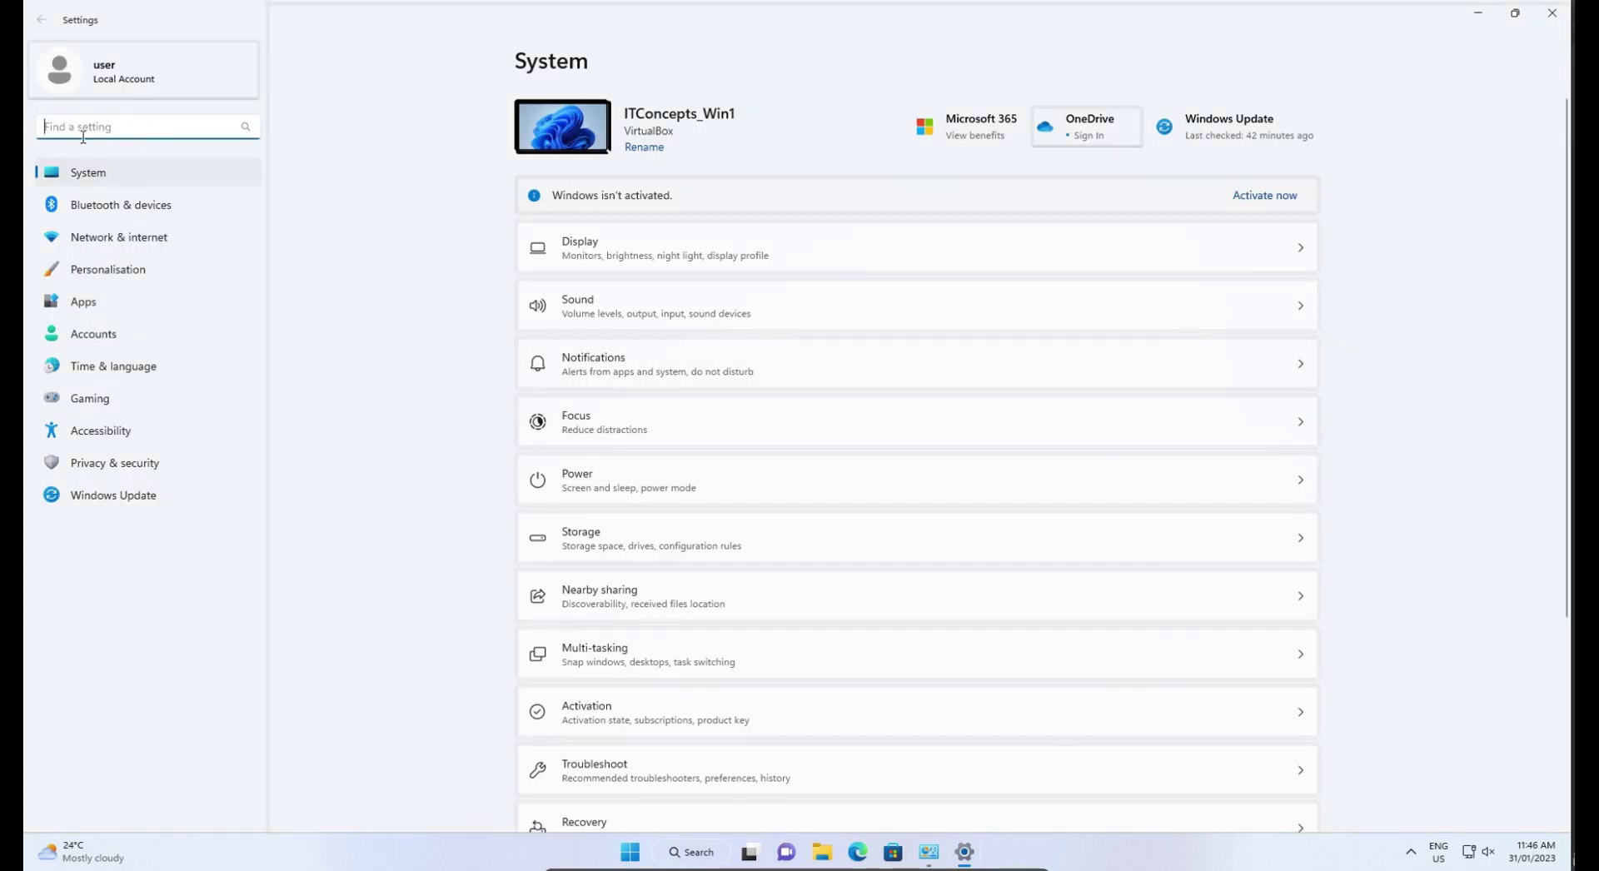
pyautogui.scroll(-3, 752, 385)
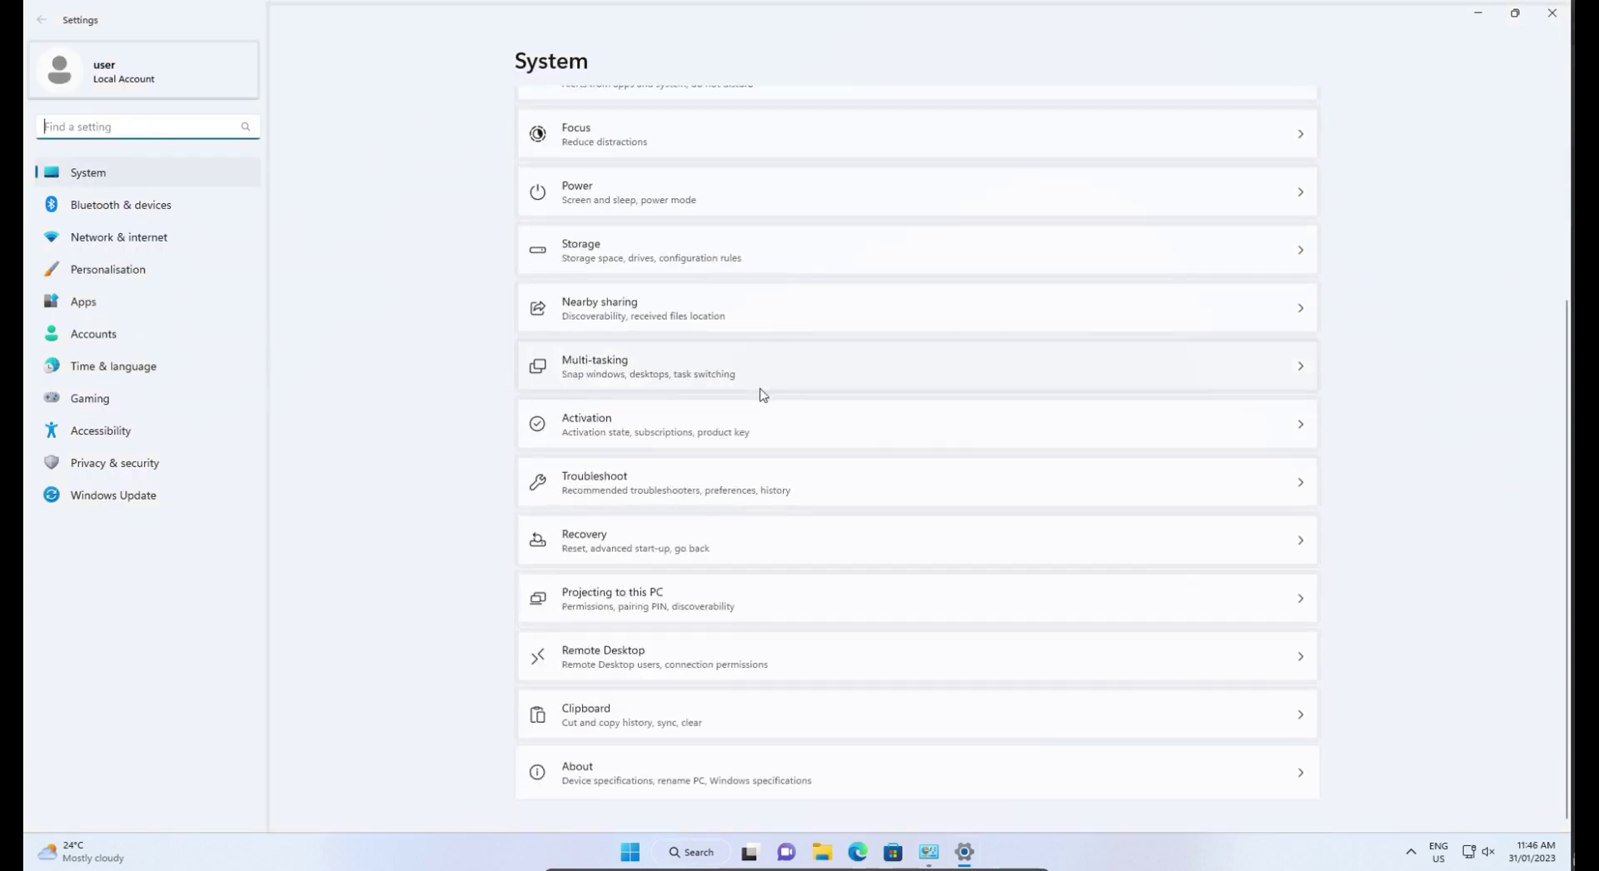
# - Go to System > Recovery to view the Reset this PC and Advanced startup options
pyautogui.click(609, 541)
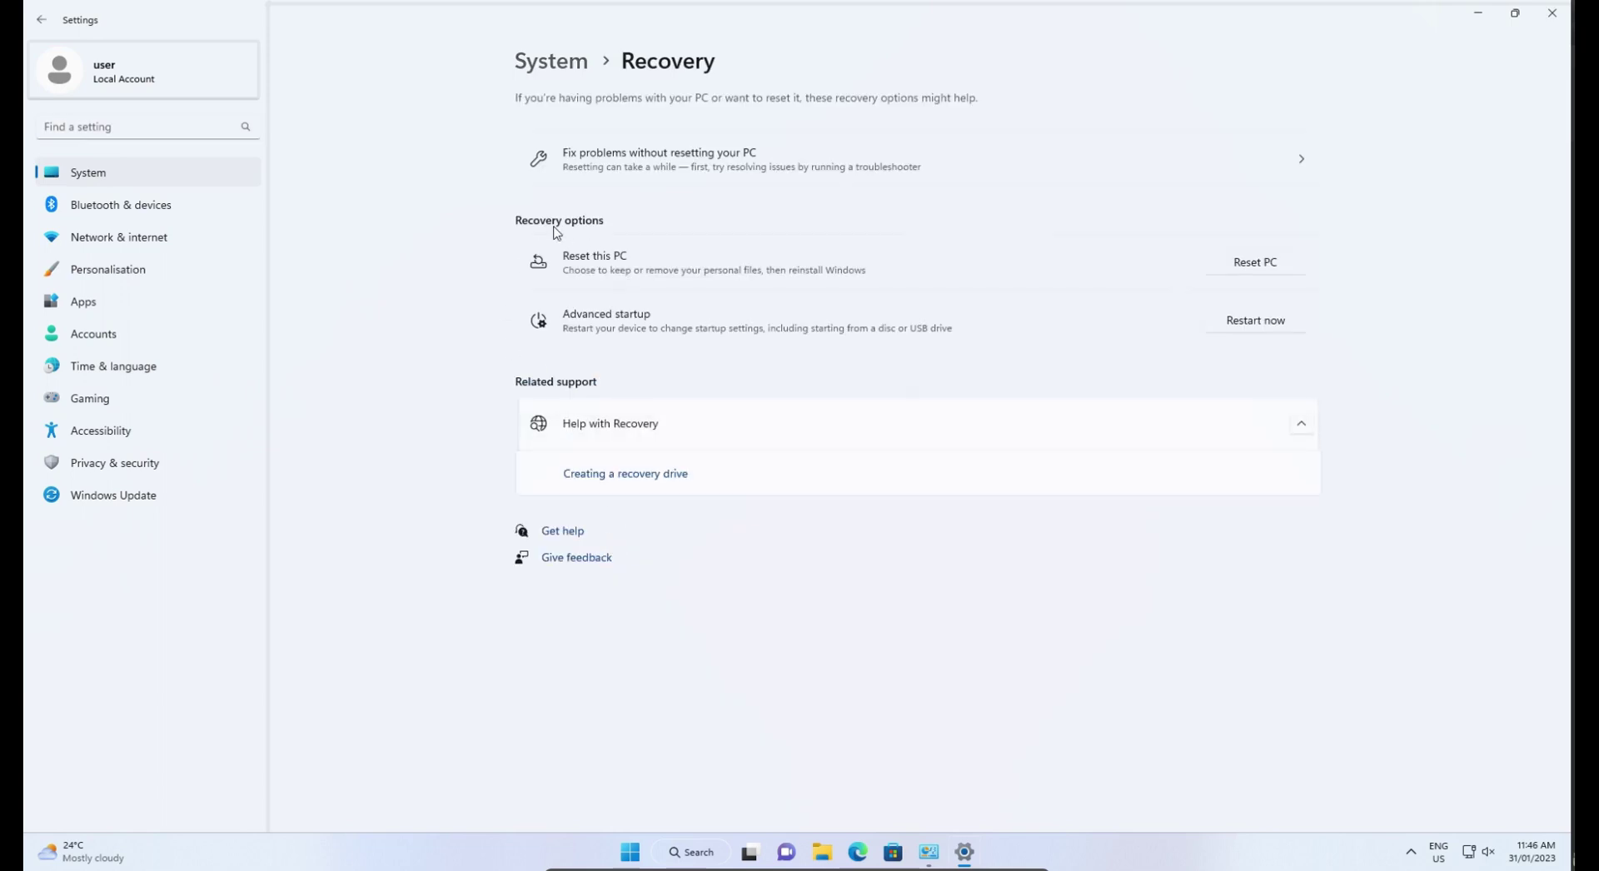